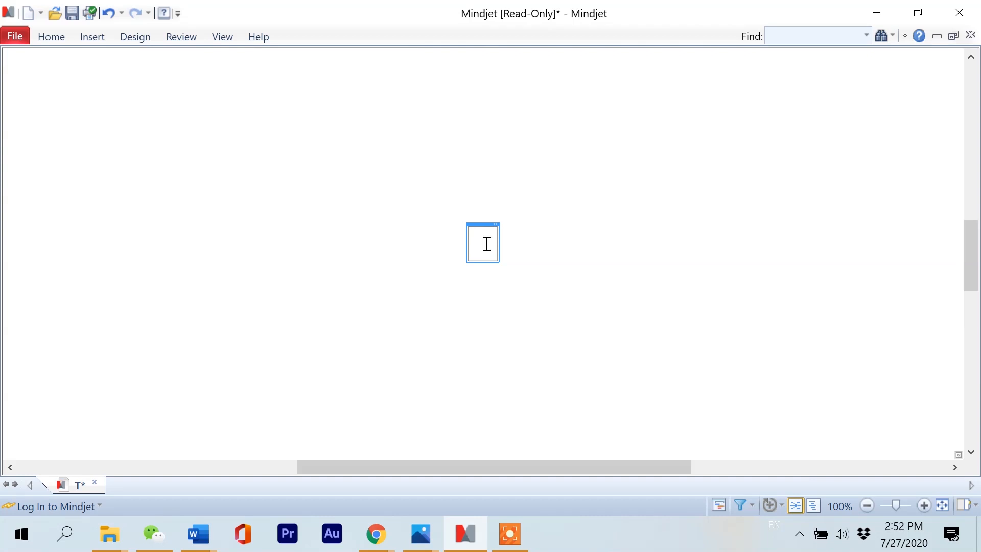
# - Title the central topic "Name of the University" and correct the misspelled last word to "University"
pyautogui.write('n')
pyautogui.press('BackSpace')
pyautogui.write('Univer')
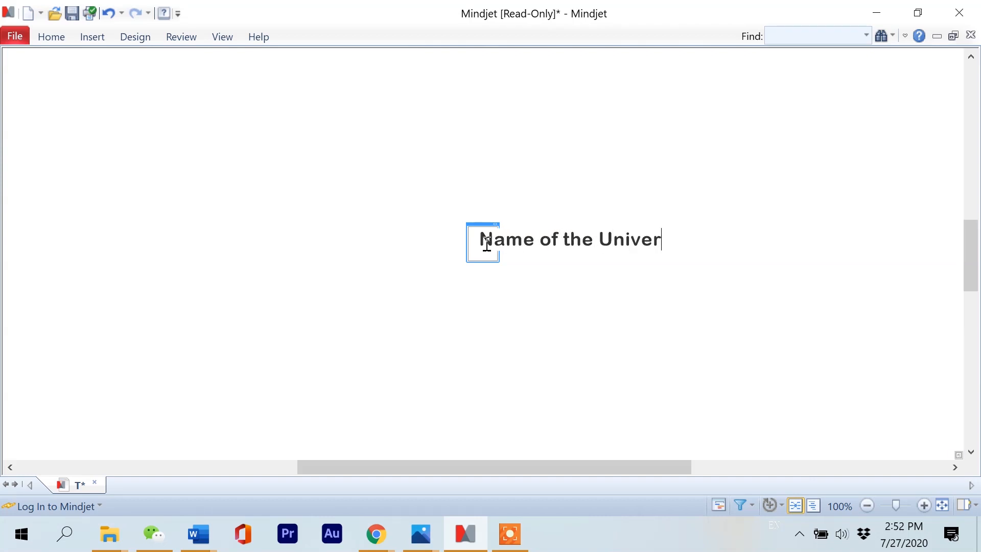
pyautogui.write('stiy')
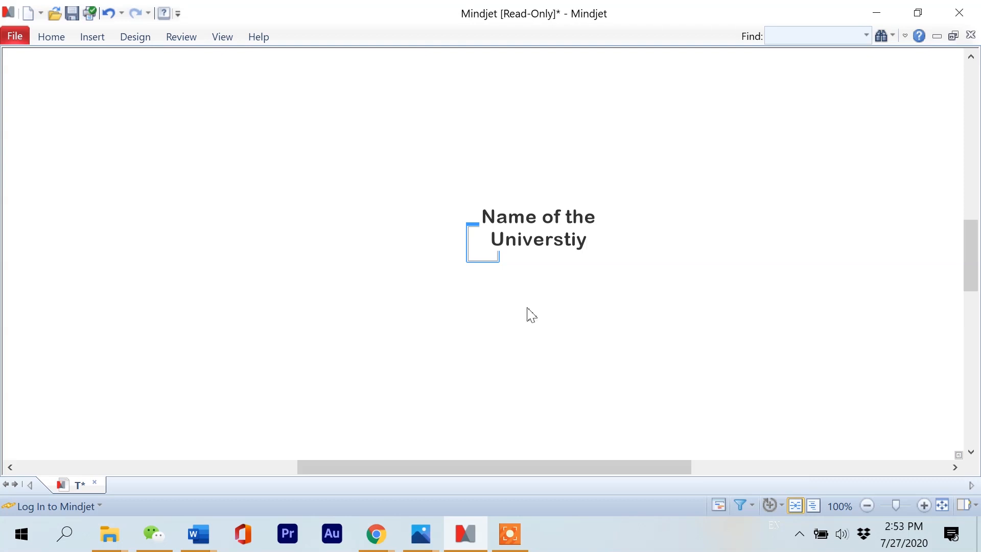
pyautogui.press('Return')
pyautogui.rightClick(503, 253)
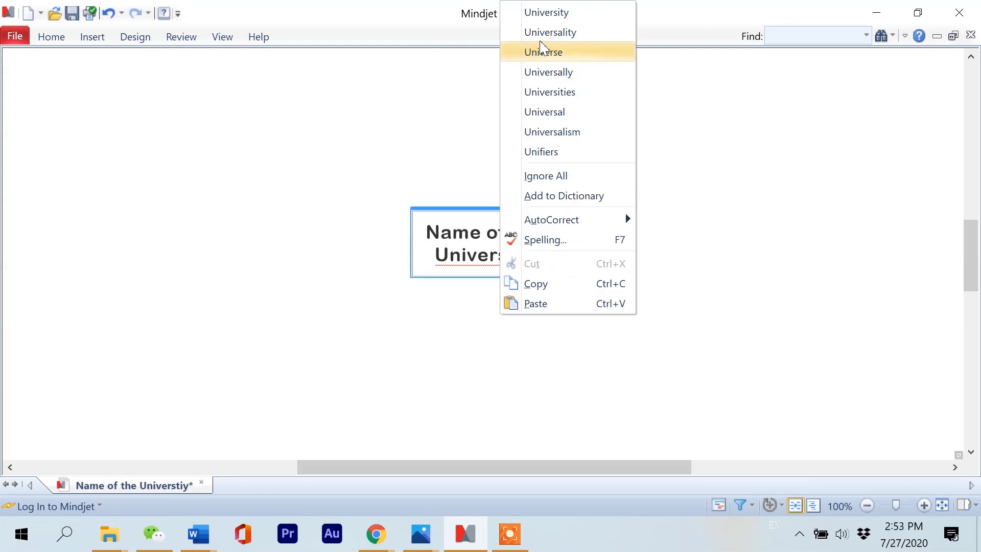
pyautogui.click(546, 12)
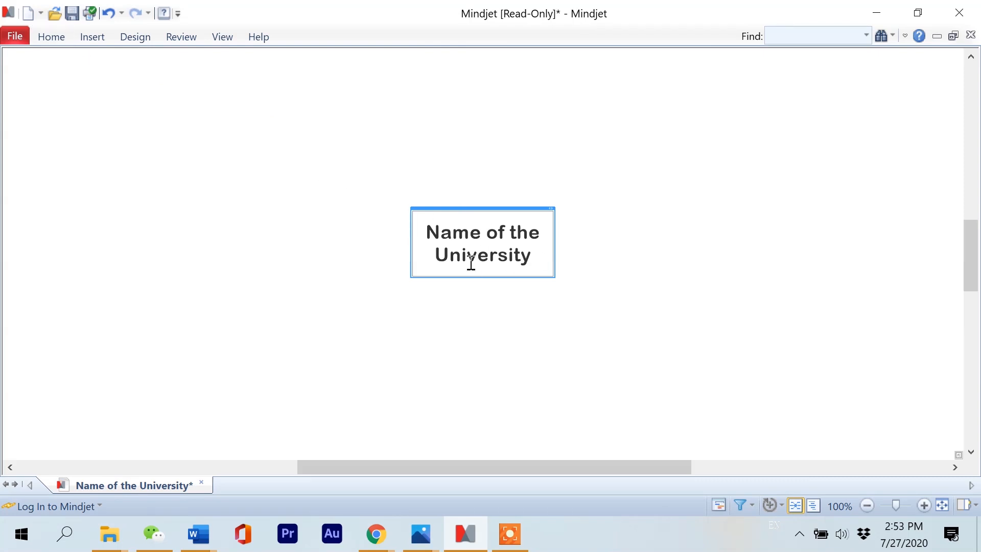
# - Add a main topic to the central topic and name it "Faculty-1"
pyautogui.click(57, 41)
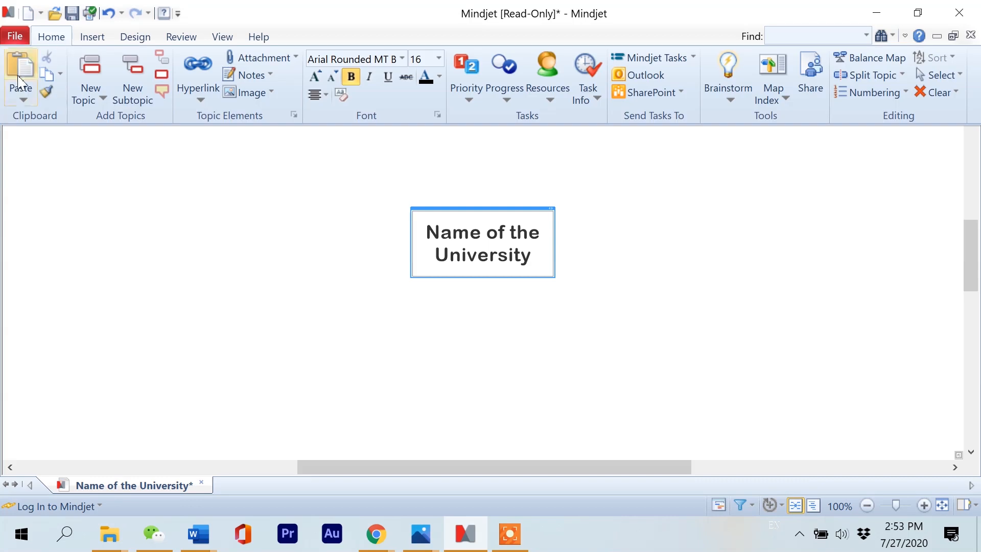
pyautogui.click(135, 99)
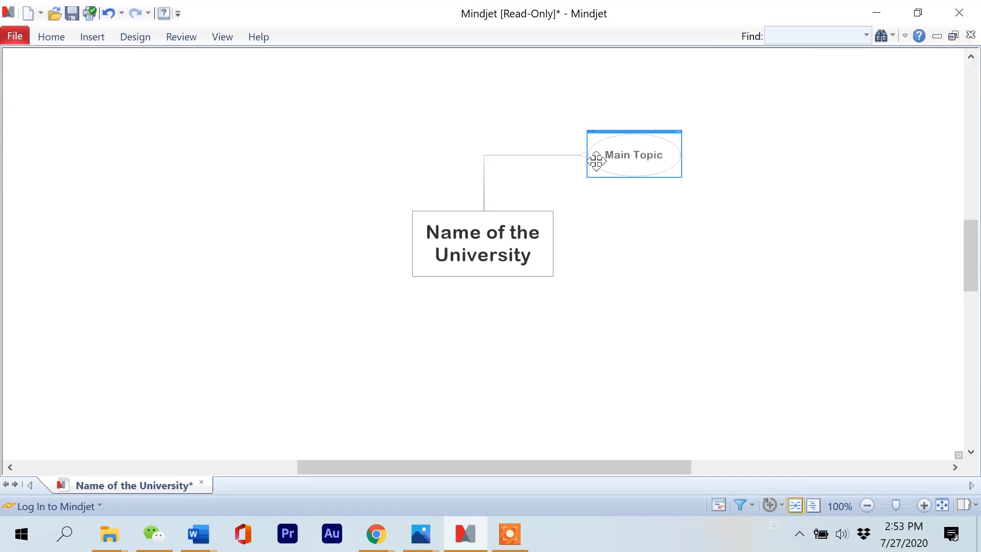
pyautogui.click(614, 157)
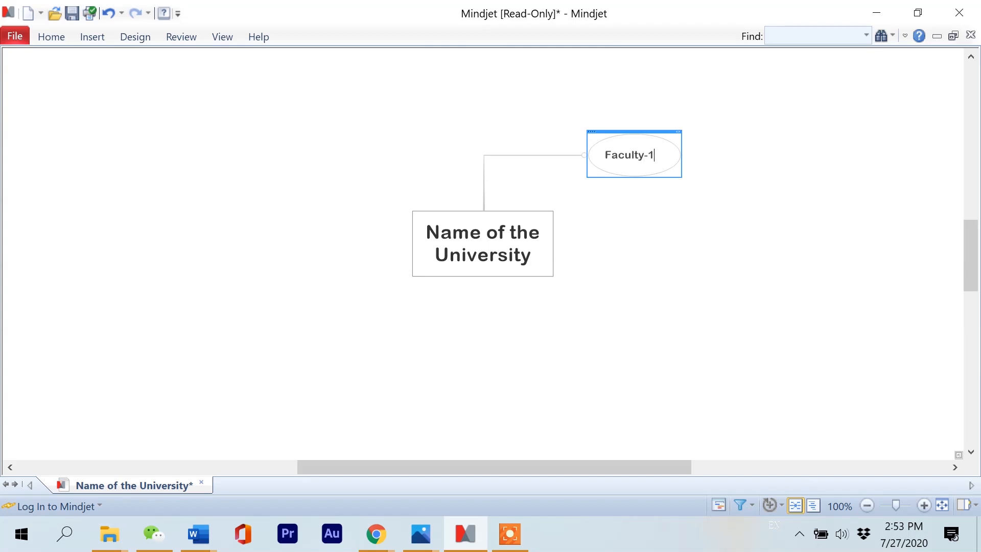
# - Add a second main topic to the central topic and name it "Faculty-2"
pyautogui.click(535, 269)
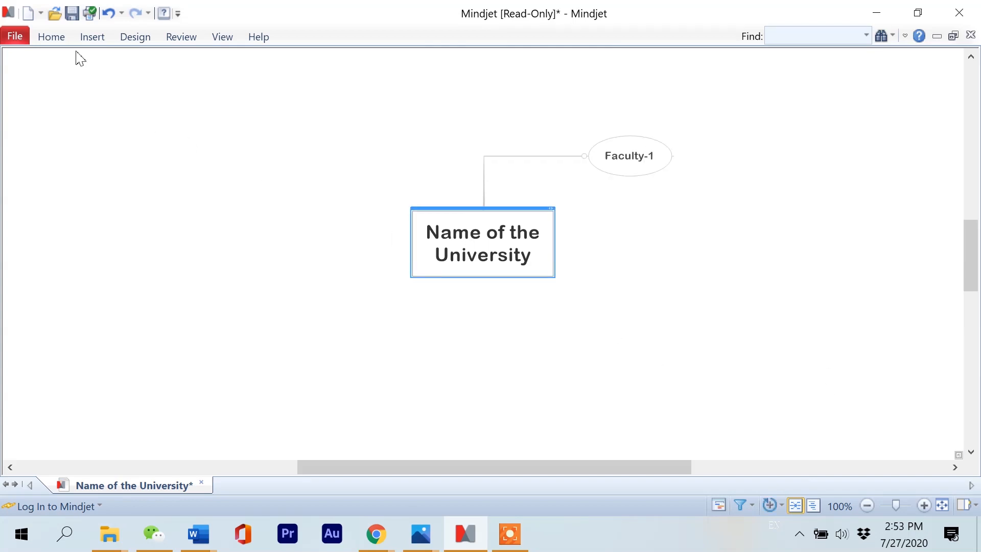
pyautogui.click(54, 38)
pyautogui.click(133, 99)
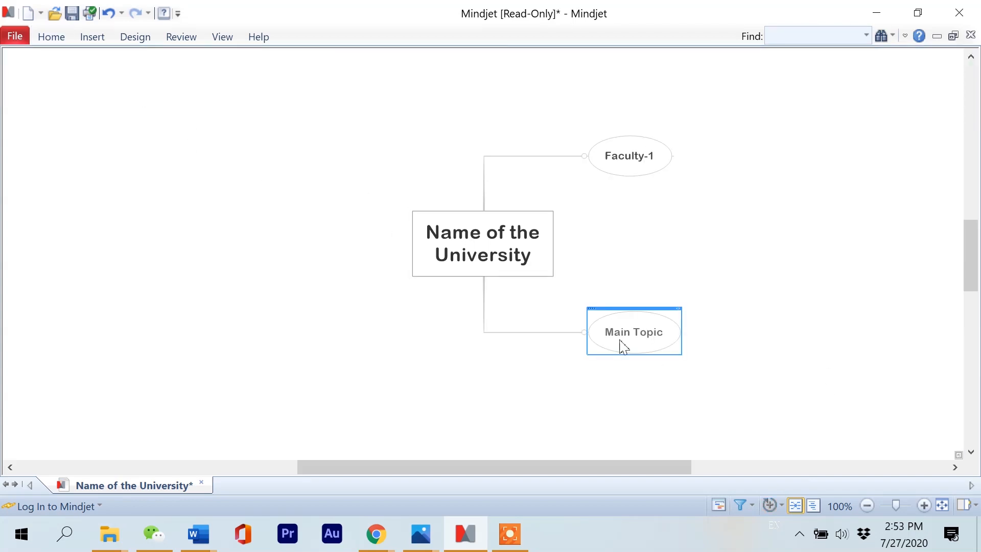
pyautogui.click(645, 337)
pyautogui.click(767, 373)
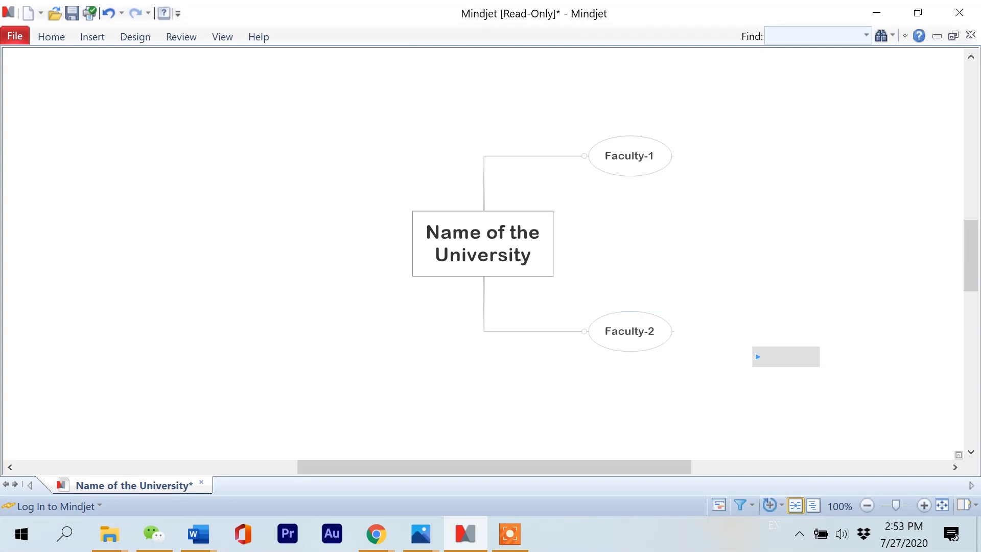
pyautogui.hotkey('alt', 'Tab')
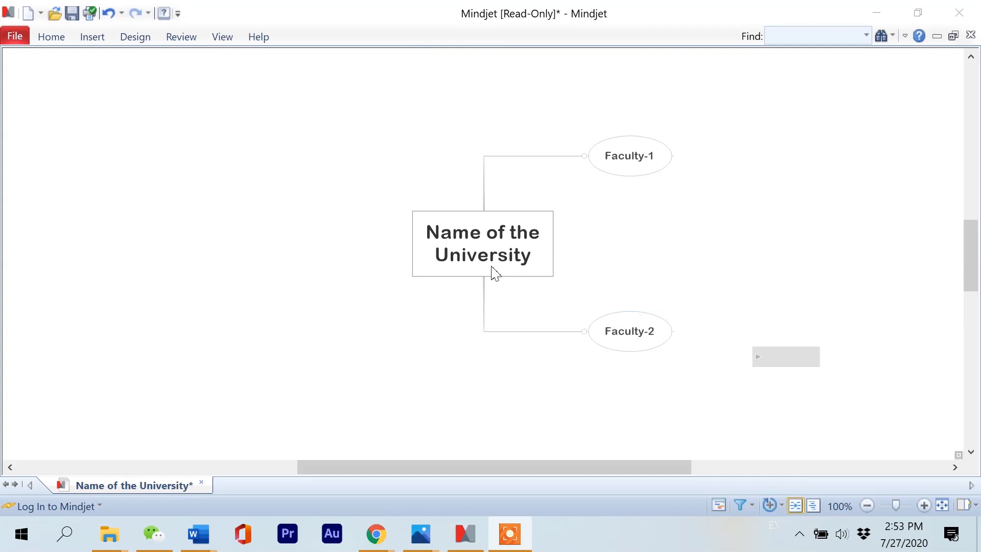
pyautogui.hotkey('alt', 'Tab')
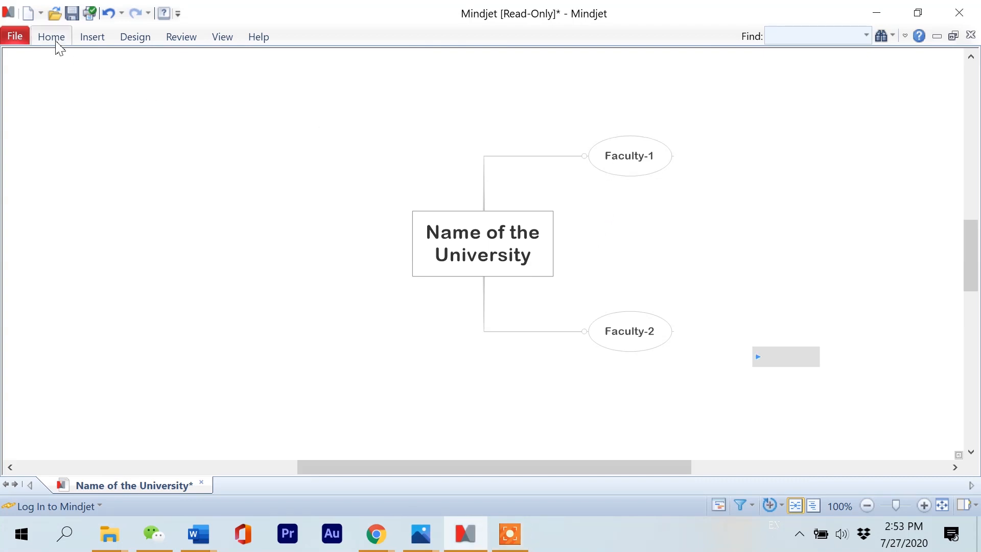
# - Add two subtopics under the Faculty-1 topic, keeping their default text
pyautogui.click(51, 40)
pyautogui.click(607, 157)
pyautogui.click(598, 153)
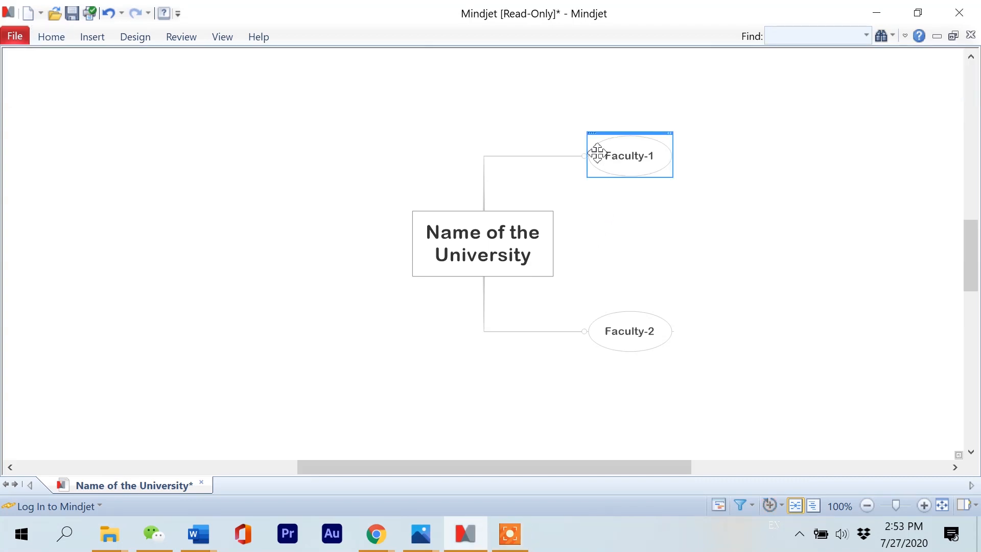
pyautogui.click(64, 40)
pyautogui.click(132, 97)
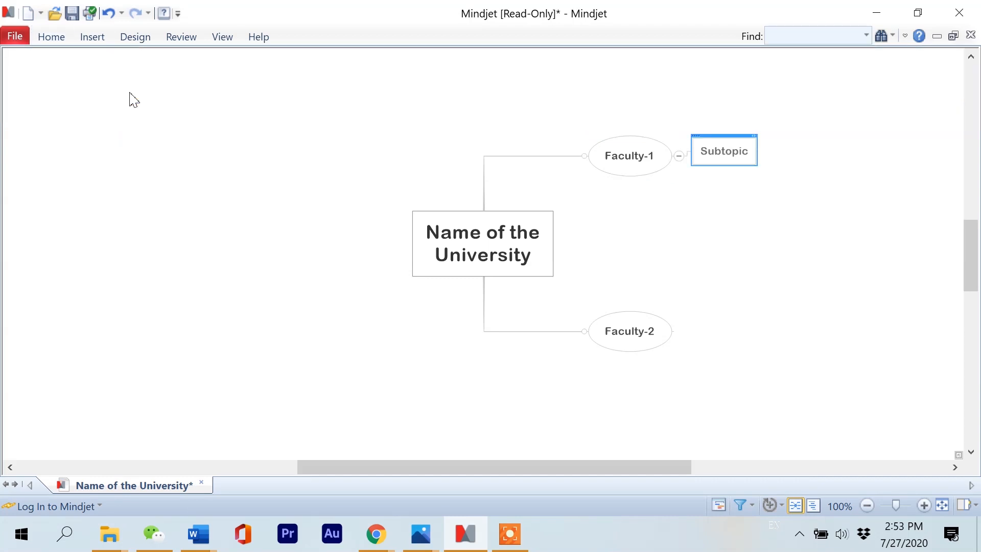
pyautogui.click(634, 164)
pyautogui.click(47, 39)
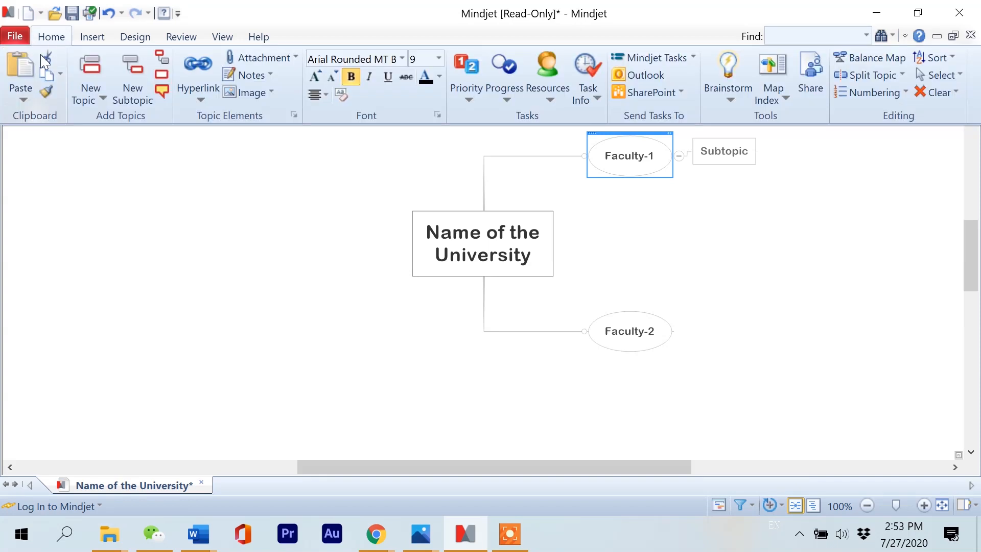
pyautogui.click(132, 71)
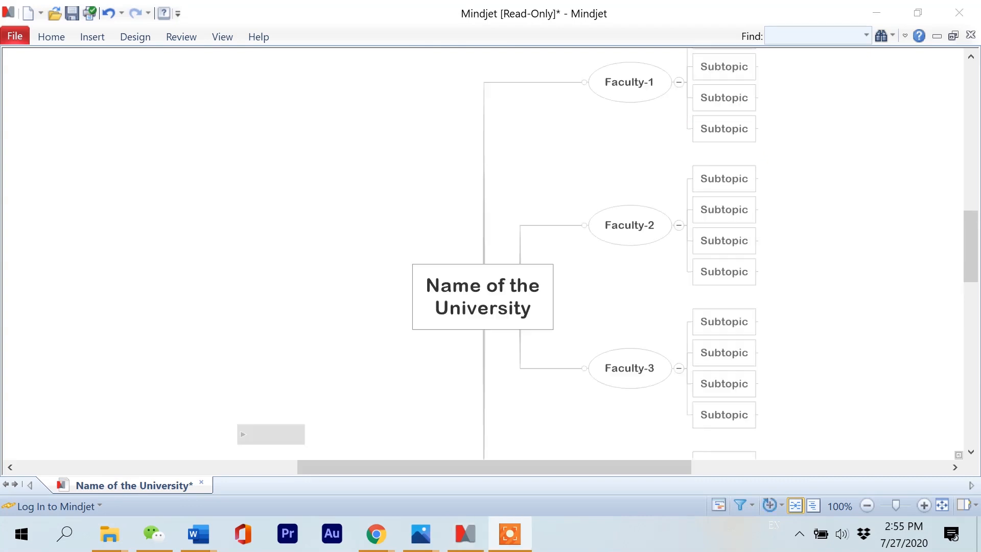
# - Apply the Map - Lime theme to the whole mind map
pyautogui.moveTo(970, 240); pyautogui.dragTo(945, 271)
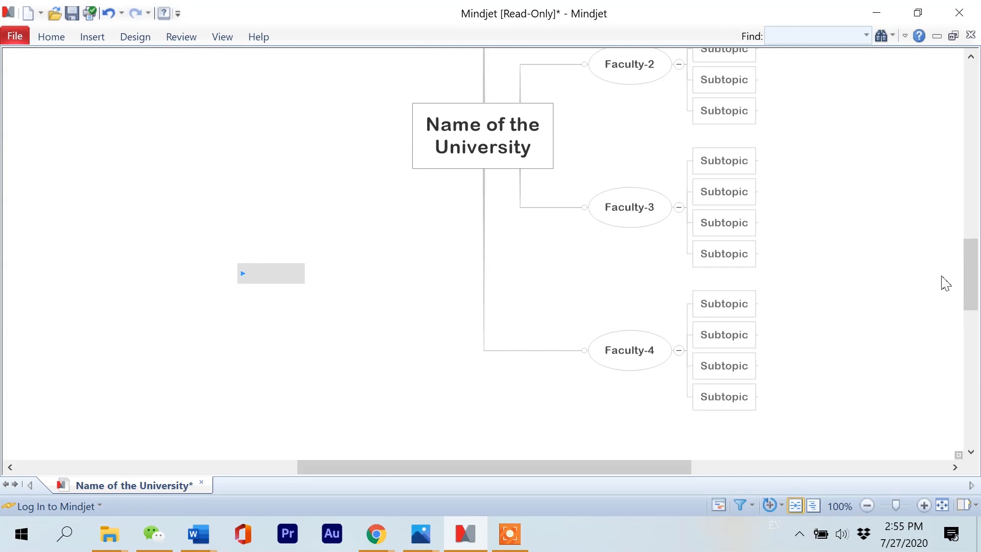
pyautogui.moveTo(967, 281)
pyautogui.mouseDown()
pyautogui.moveTo(970, 232)
pyautogui.moveTo(970, 266)
pyautogui.mouseUp()
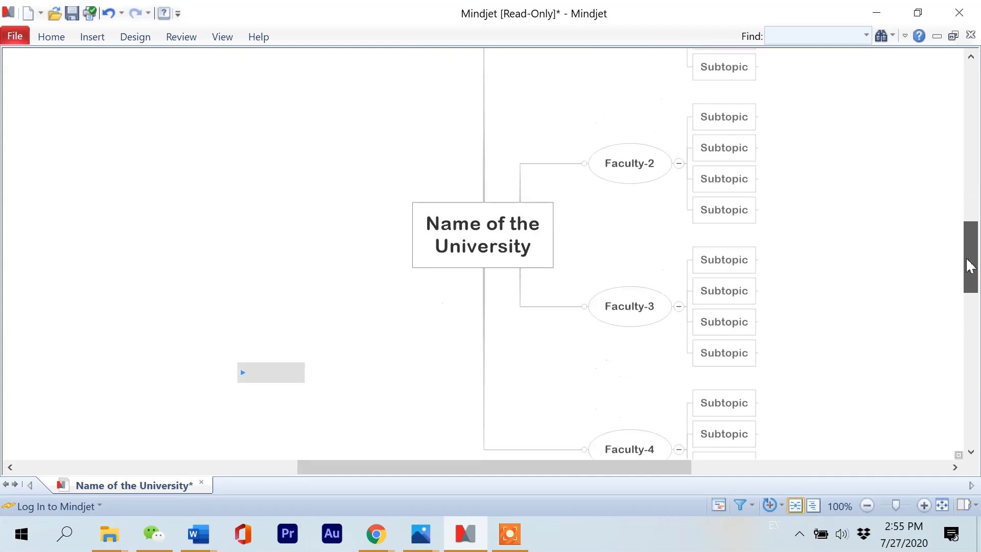
pyautogui.click(451, 236)
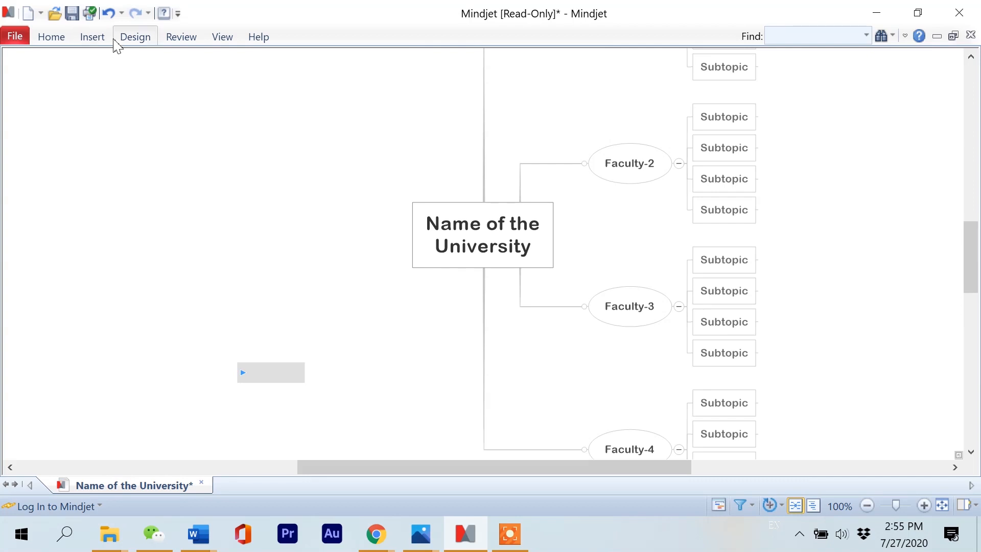
pyautogui.click(131, 38)
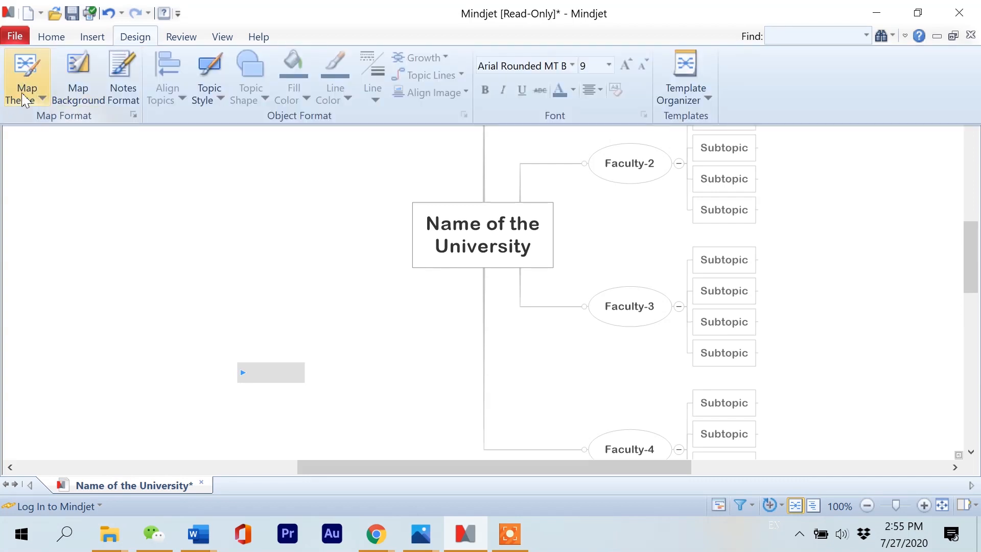
pyautogui.click(24, 98)
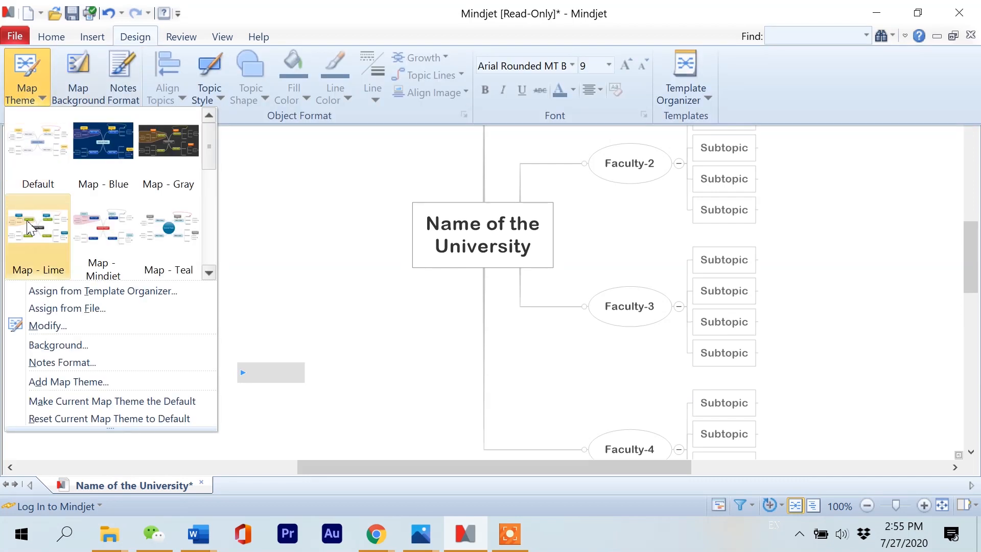
pyautogui.moveTo(207, 148); pyautogui.dragTo(192, 131)
pyautogui.click(51, 234)
pyautogui.moveTo(969, 255)
pyautogui.mouseDown()
pyautogui.moveTo(970, 214)
pyautogui.moveTo(948, 271)
pyautogui.moveTo(962, 252)
pyautogui.mouseUp()
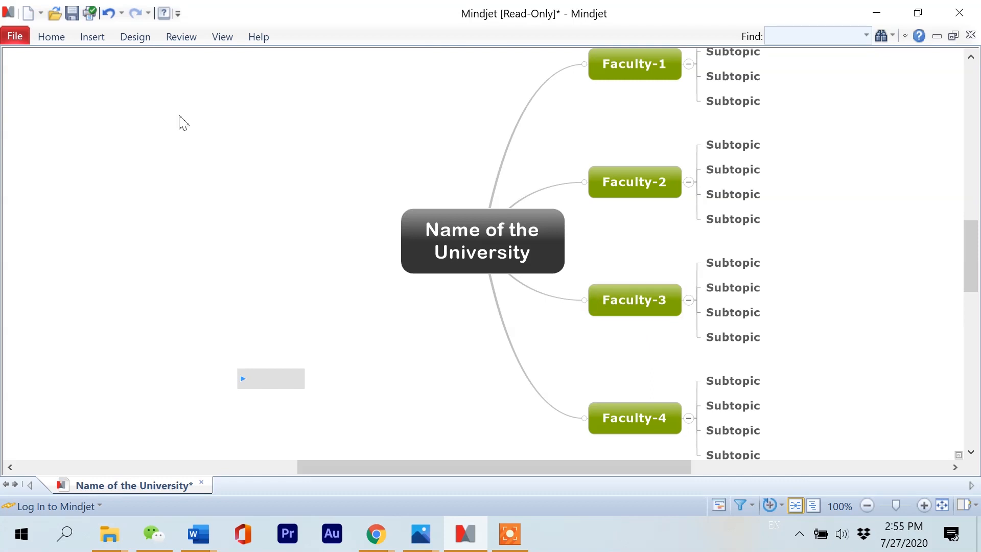
# - Move Faculty-3 and Faculty-4 to the left side of the central topic, with Faculty-3 above Faculty-4
pyautogui.click(651, 292)
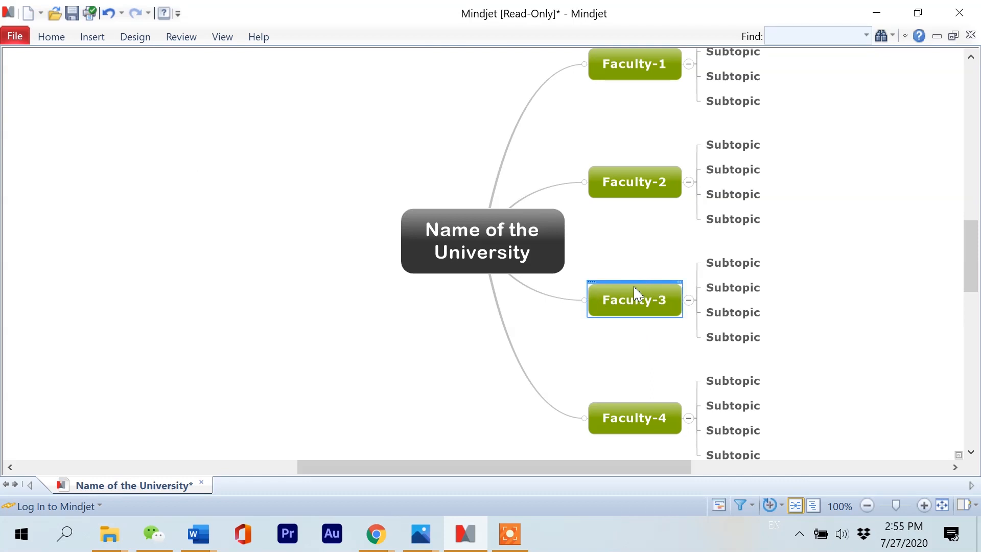
pyautogui.moveTo(635, 284); pyautogui.dragTo(207, 135)
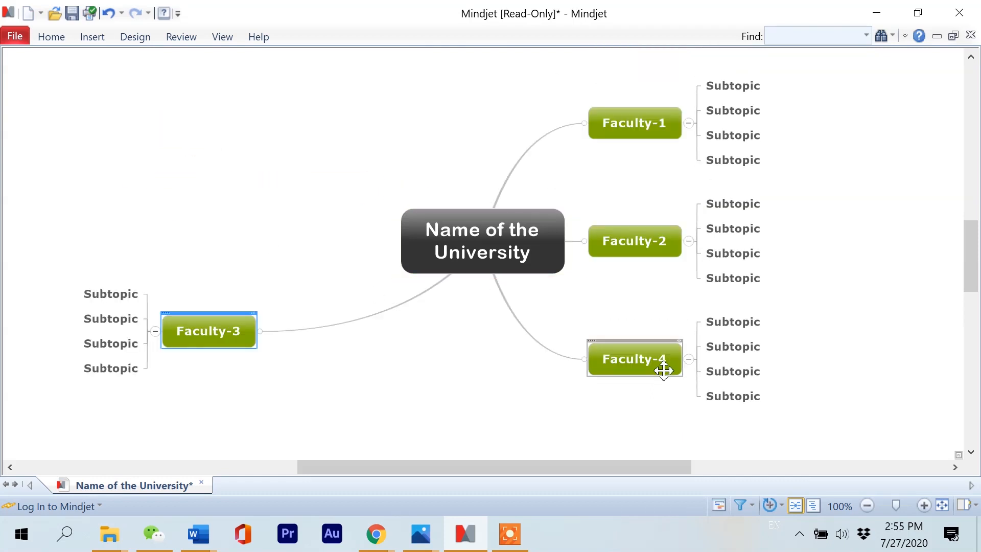
pyautogui.moveTo(638, 347); pyautogui.dragTo(135, 242)
pyautogui.click(191, 318)
pyautogui.click(462, 342)
pyautogui.click(210, 328)
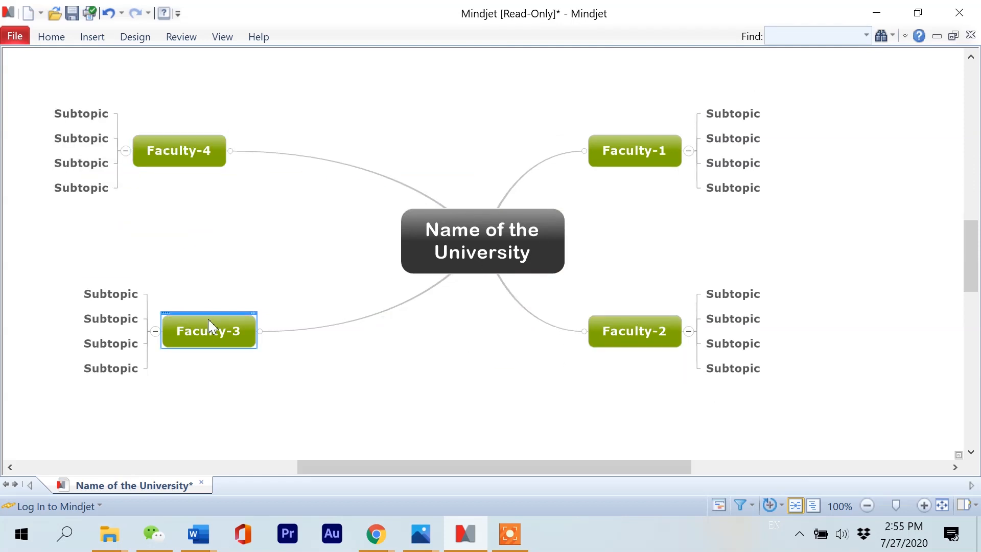
pyautogui.moveTo(208, 315); pyautogui.dragTo(196, 125)
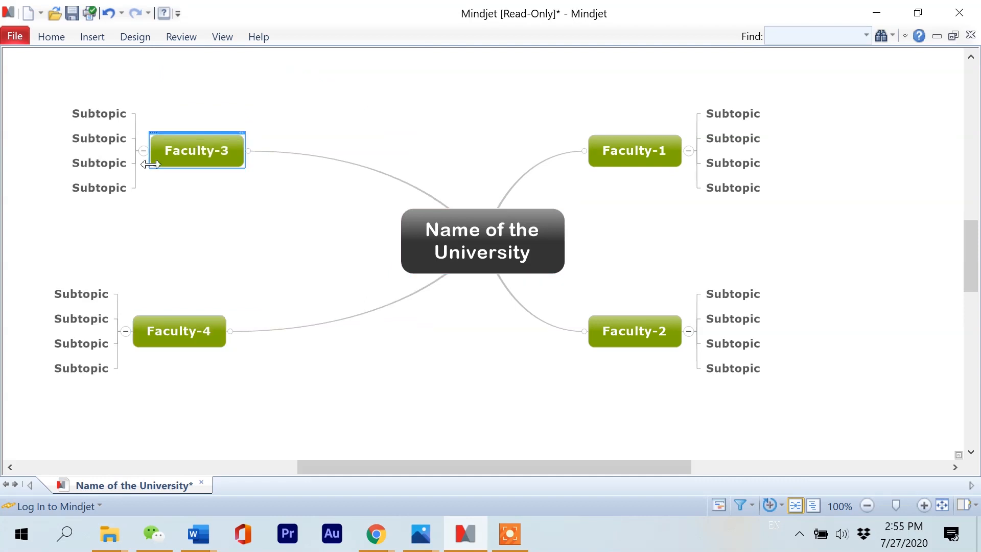
# - Shift Faculty-4 slightly closer to the central topic and move Faculty-1 and Faculty-2 farther out to the right of it
pyautogui.click(178, 309)
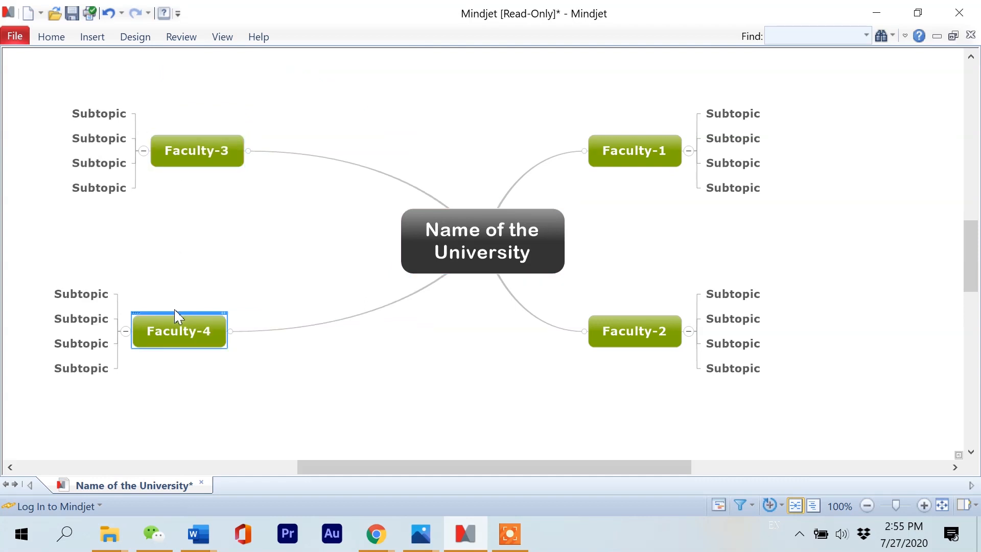
pyautogui.moveTo(176, 314); pyautogui.dragTo(193, 313)
pyautogui.click(595, 160)
pyautogui.moveTo(617, 131); pyautogui.dragTo(697, 136)
pyautogui.moveTo(657, 329); pyautogui.dragTo(731, 321)
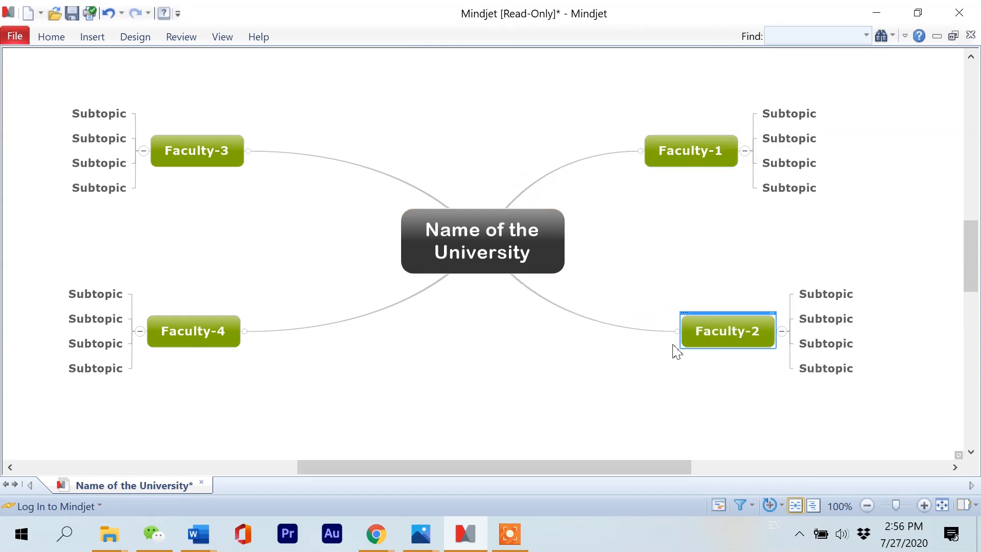
# - Change the shape of the central "Name of the University" topic to a circle
pyautogui.click(488, 257)
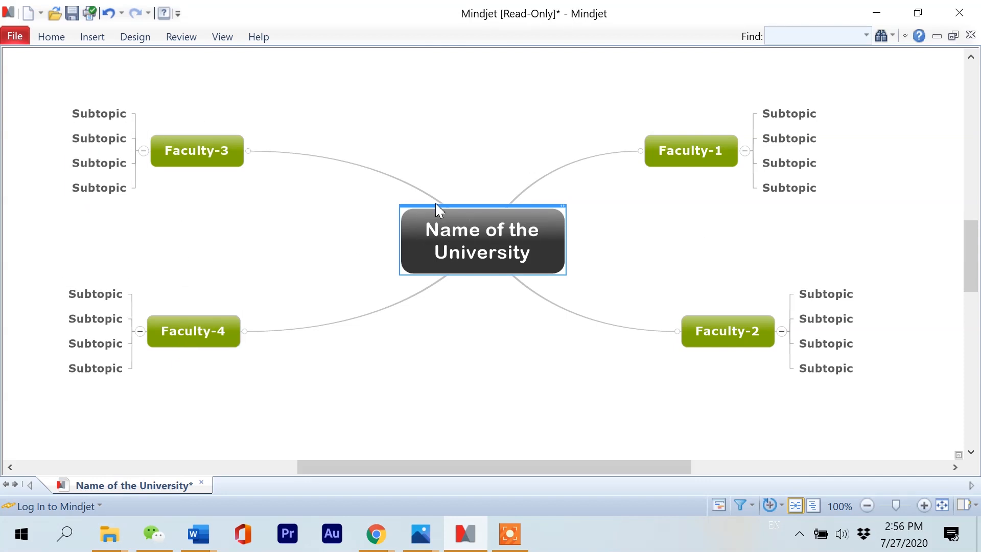
pyautogui.click(135, 37)
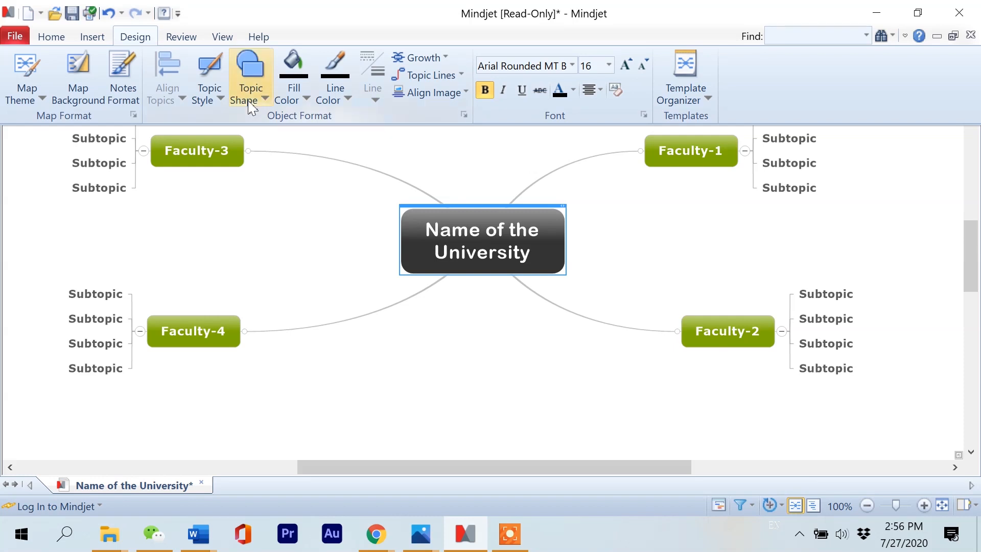
pyautogui.click(456, 213)
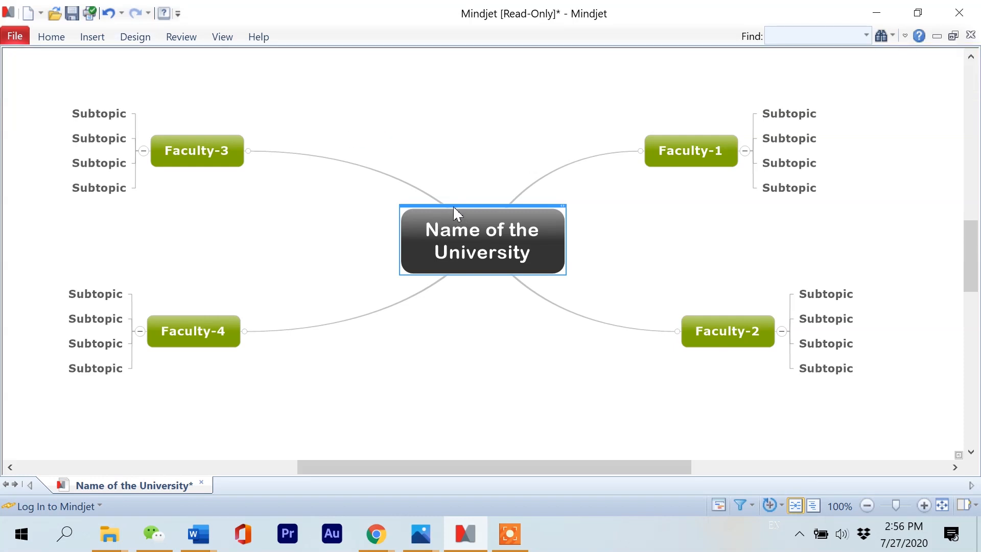
pyautogui.click(136, 38)
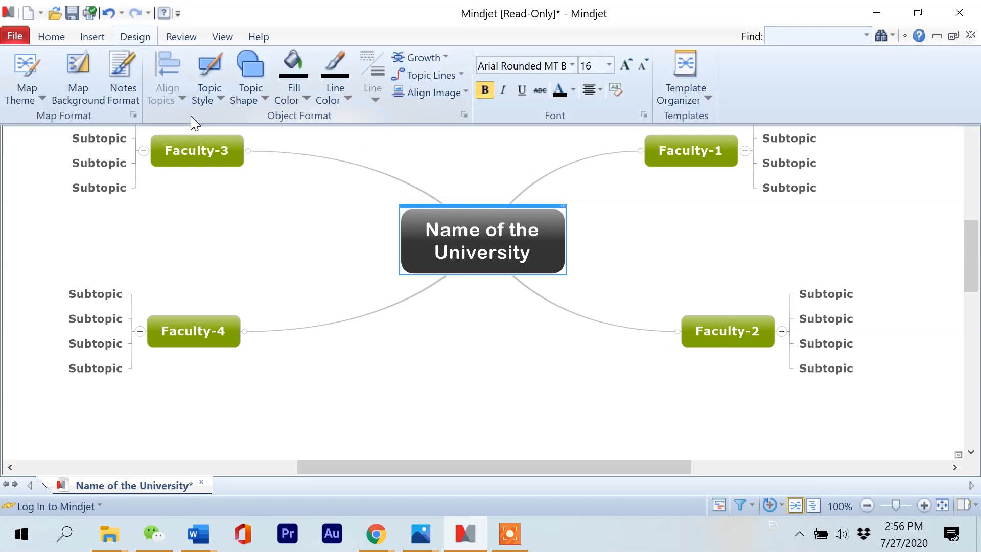
pyautogui.click(250, 103)
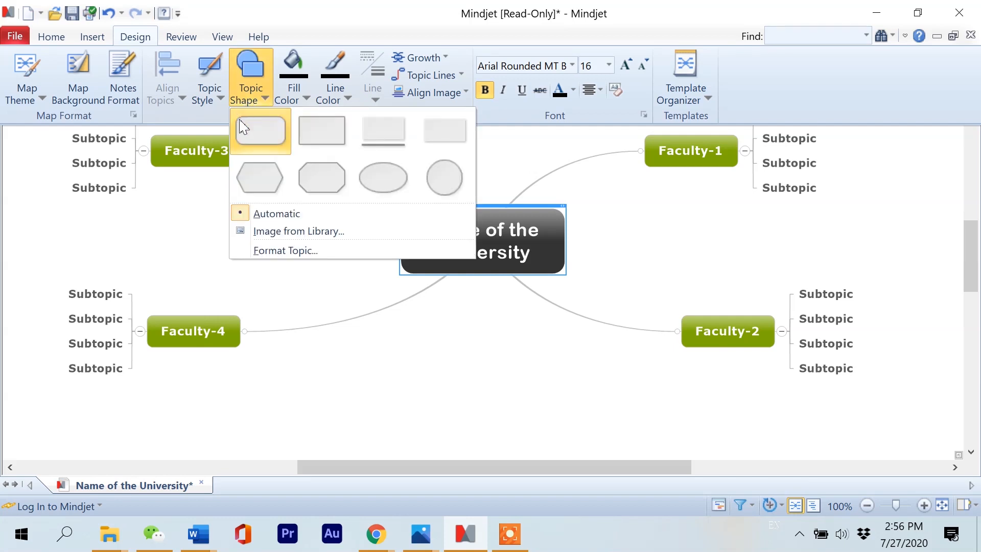
pyautogui.click(440, 182)
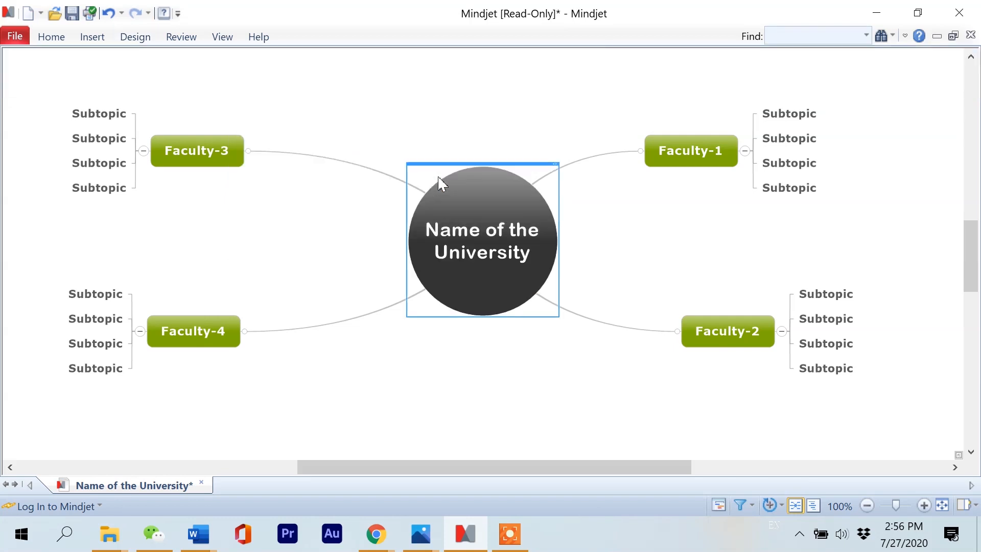
# - Change the shape of the Faculty-1 topic to a circle
pyautogui.click(701, 147)
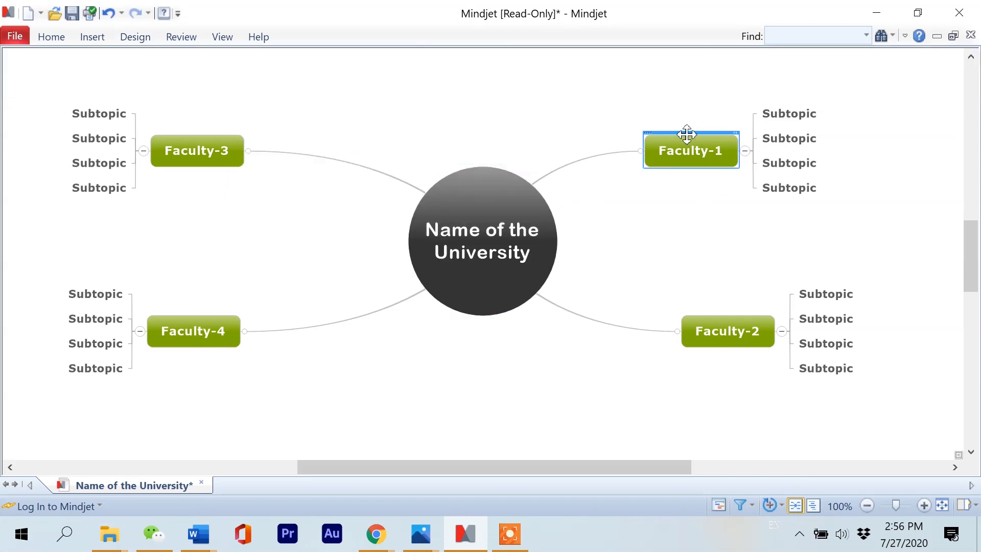
pyautogui.click(123, 42)
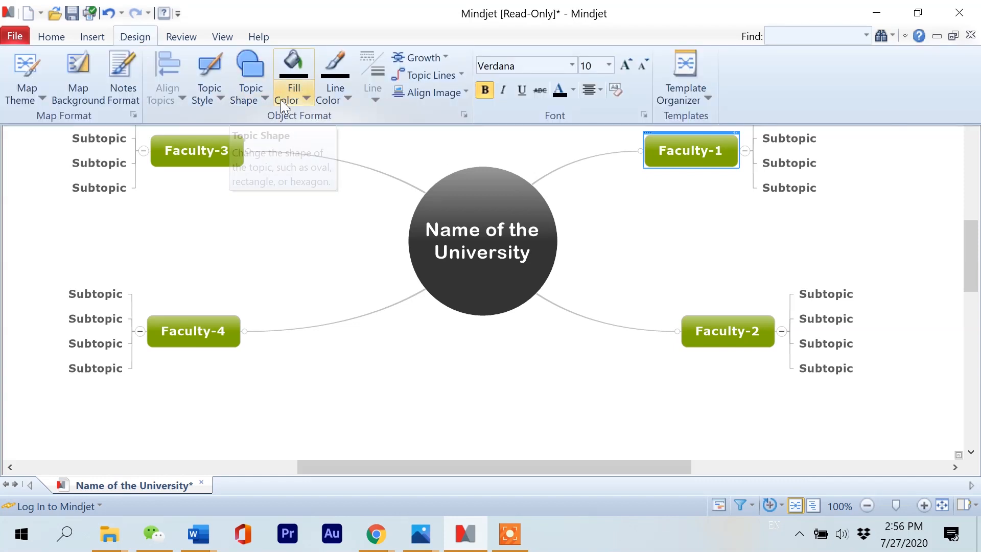
pyautogui.click(266, 99)
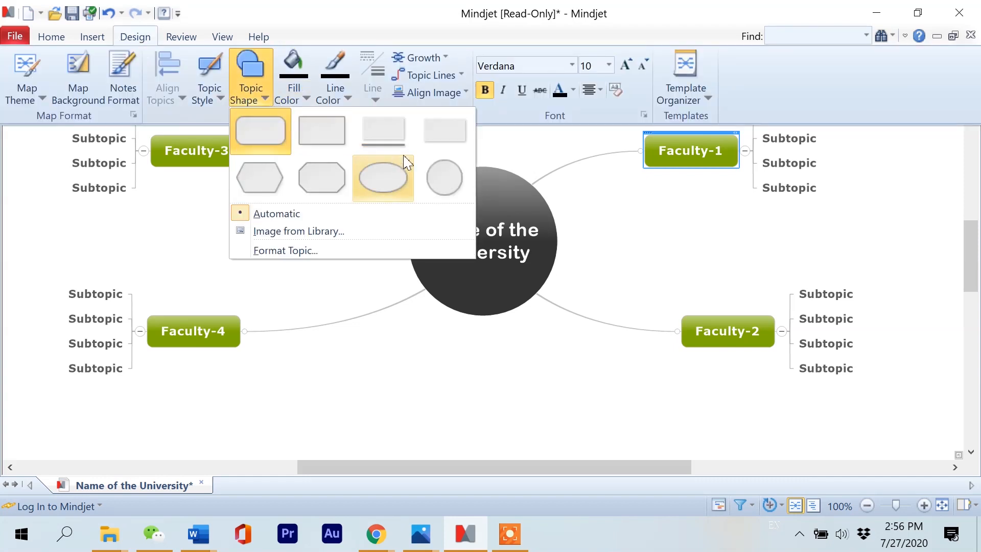
pyautogui.click(441, 177)
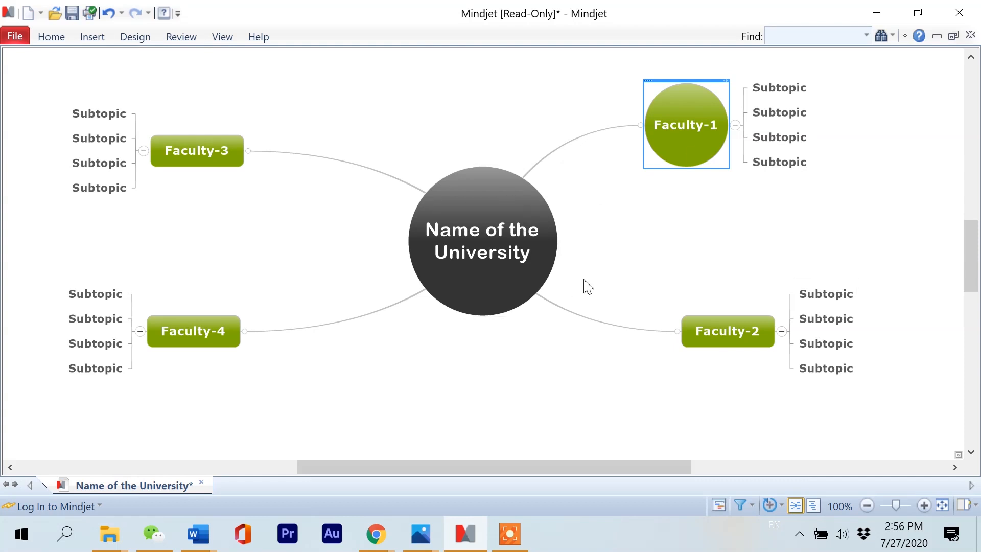
# - Fill the central "Name of the University" topic with bright blue
pyautogui.click(484, 224)
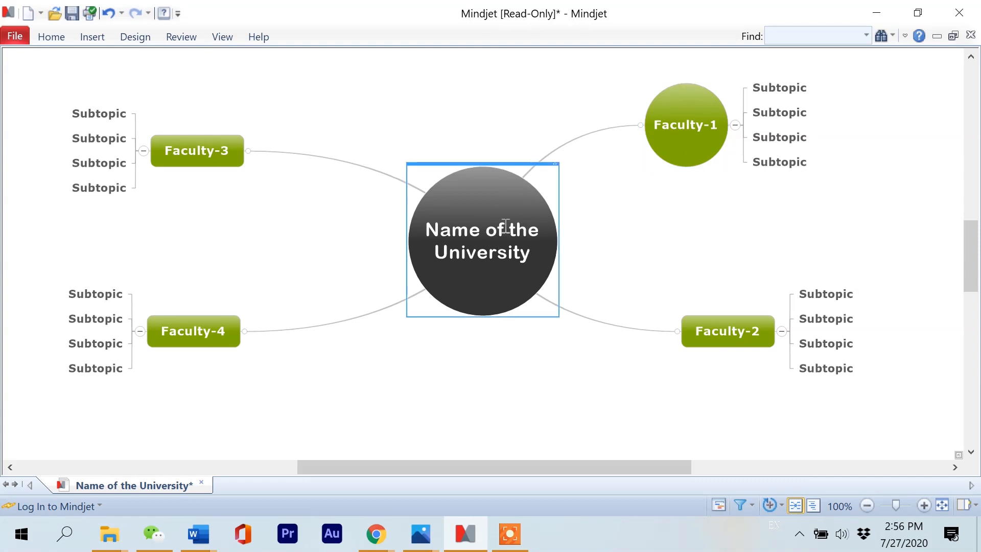
pyautogui.click(135, 37)
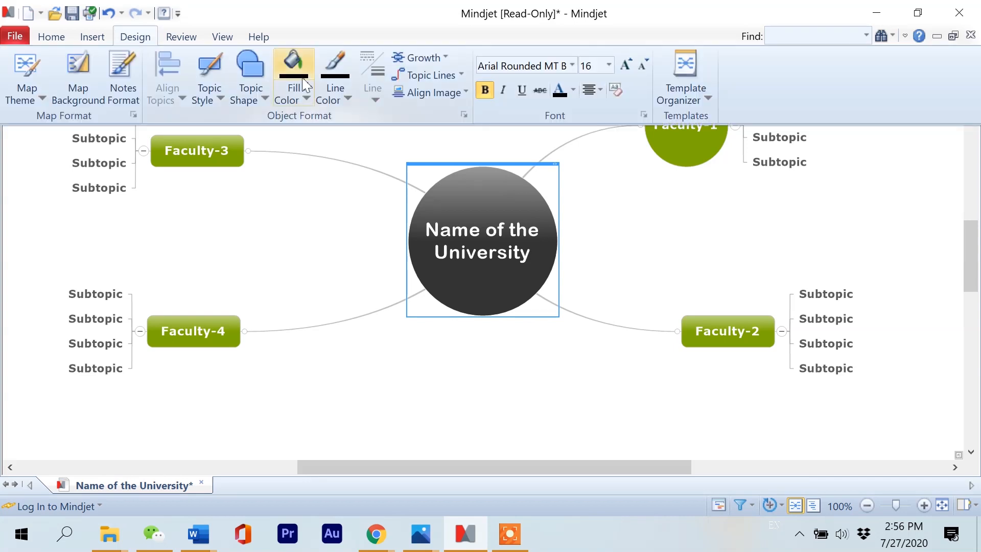
pyautogui.click(573, 91)
pyautogui.click(578, 101)
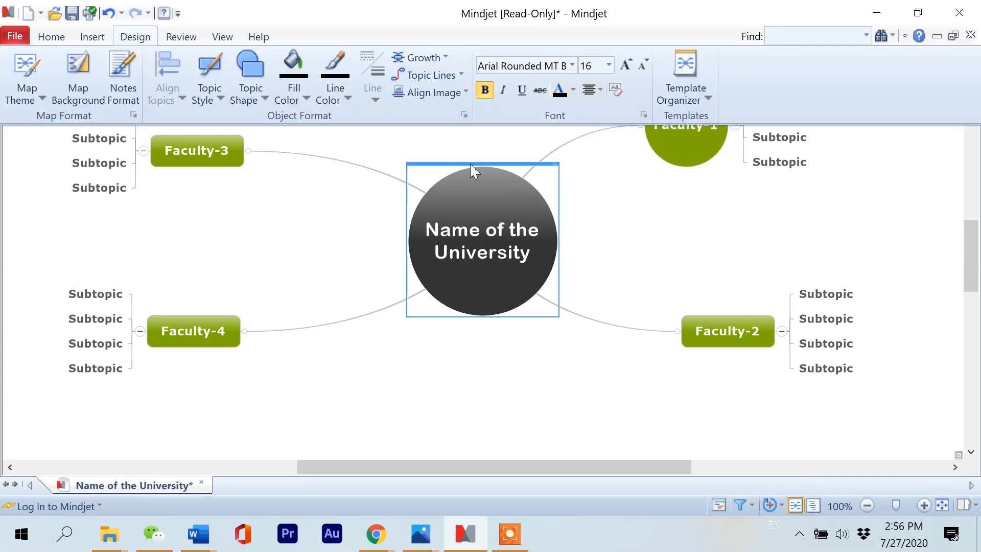
pyautogui.click(306, 100)
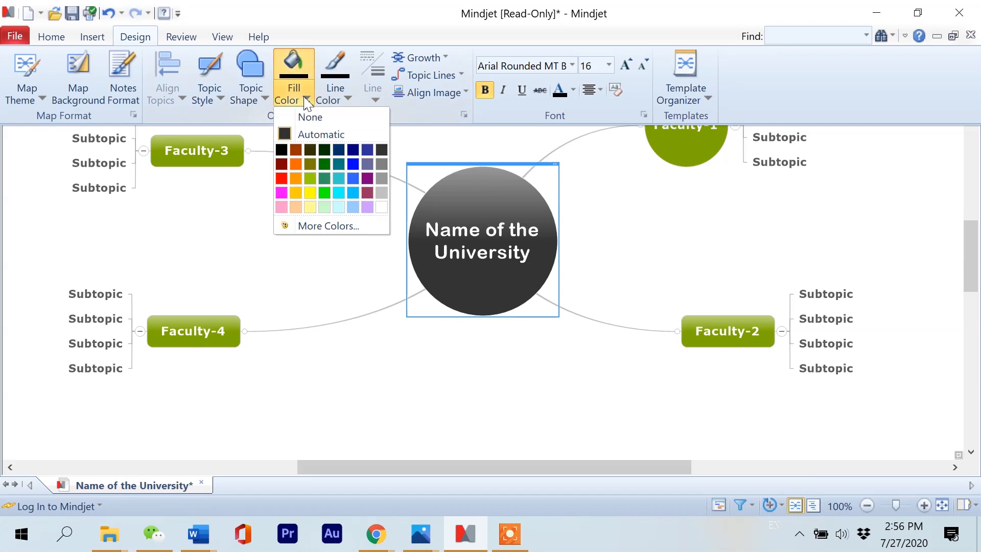
pyautogui.click(353, 164)
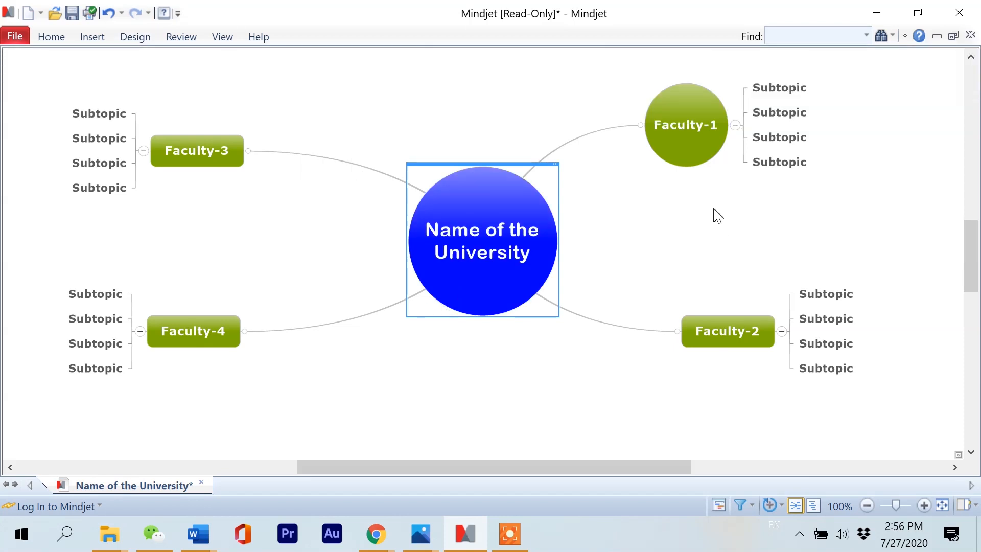
pyautogui.click(818, 148)
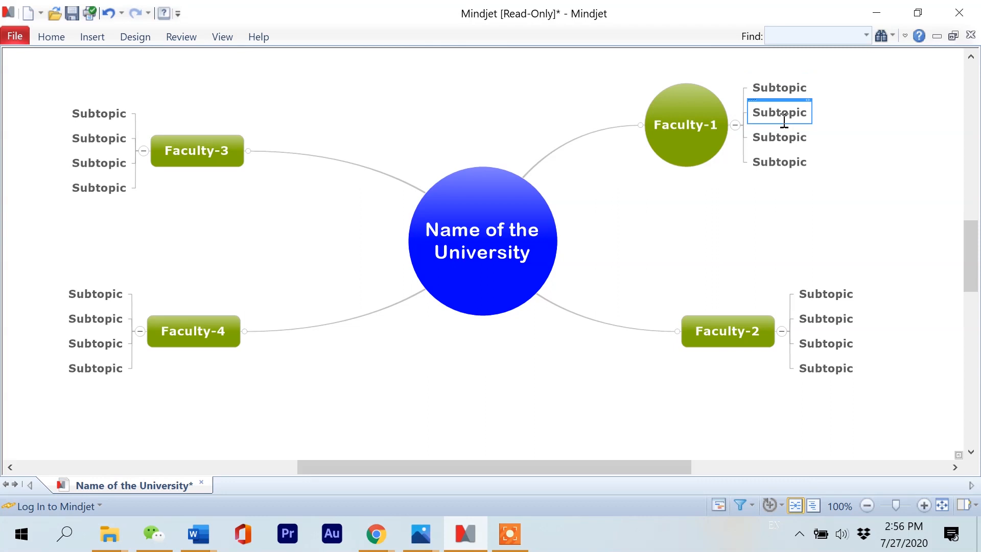
pyautogui.click(128, 38)
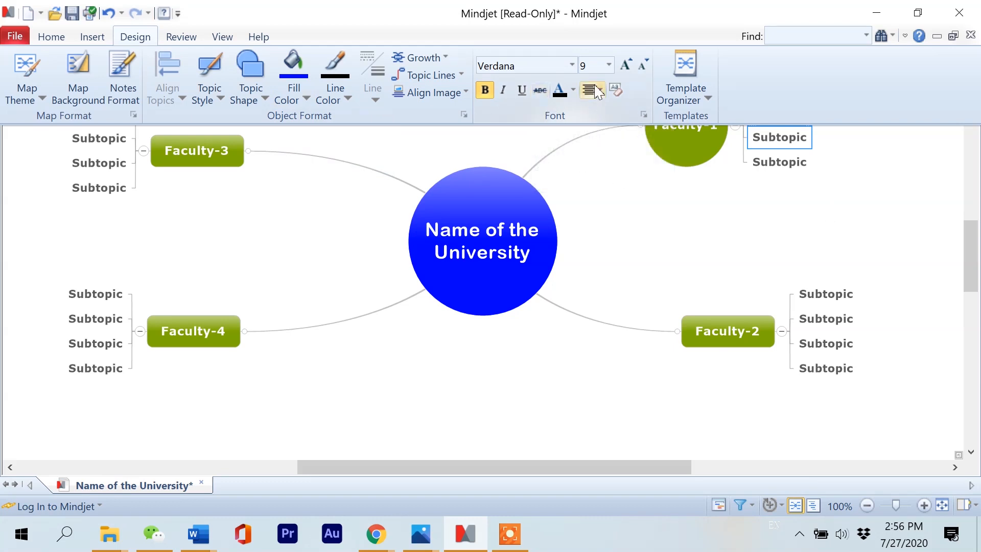
pyautogui.click(497, 368)
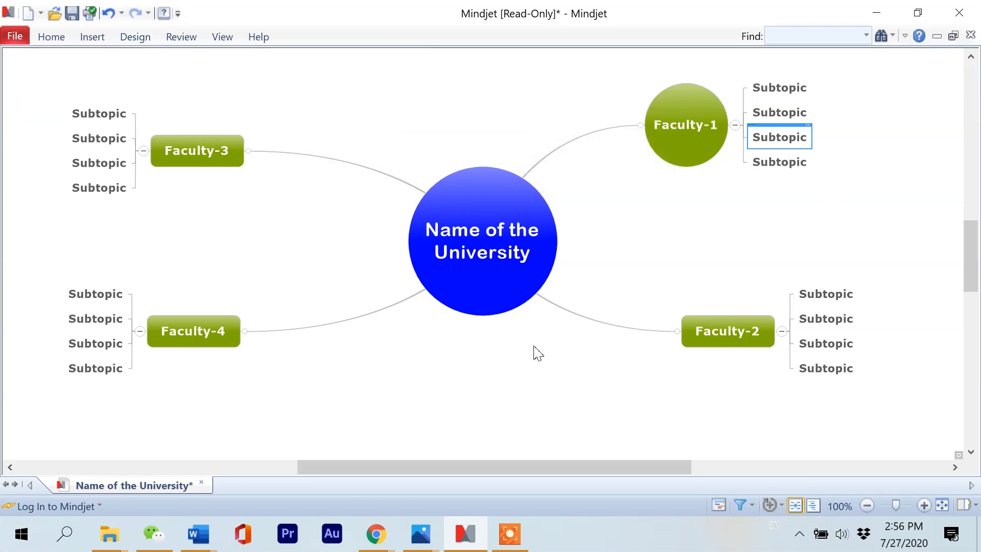
pyautogui.click(912, 259)
# - Apply the Org Chart - Navy theme to the whole map
pyautogui.click(432, 226)
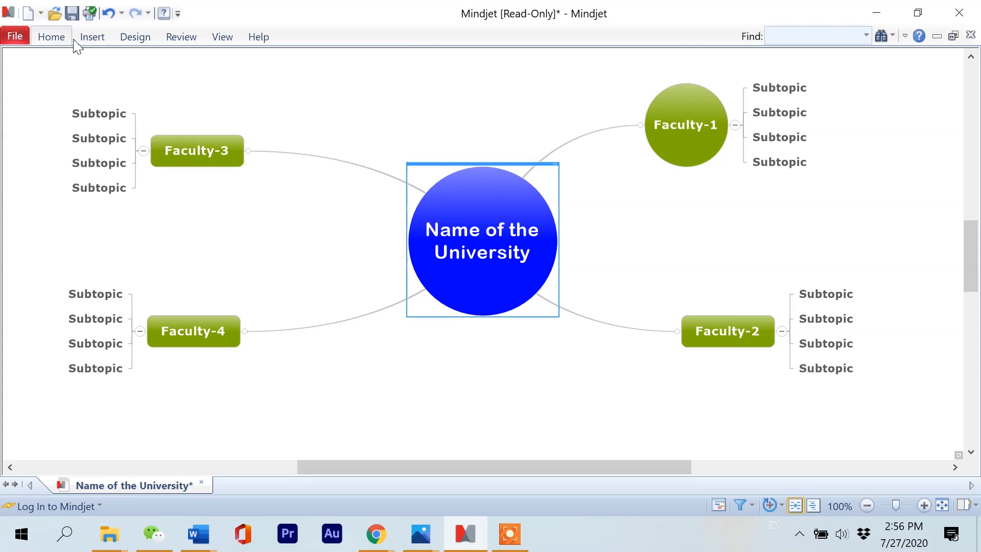
pyautogui.click(136, 36)
pyautogui.click(27, 77)
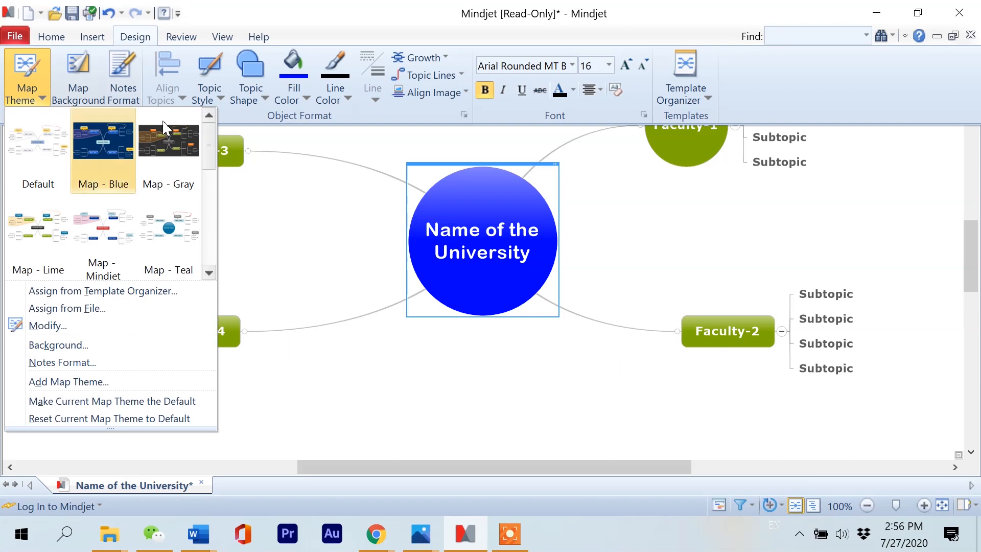
pyautogui.scroll(-3, 197, 153)
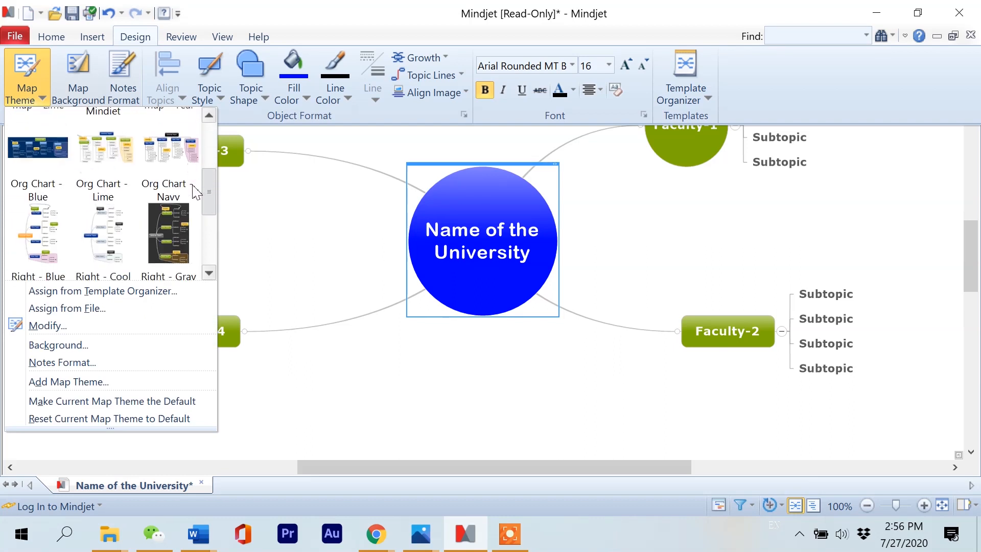
pyautogui.click(170, 151)
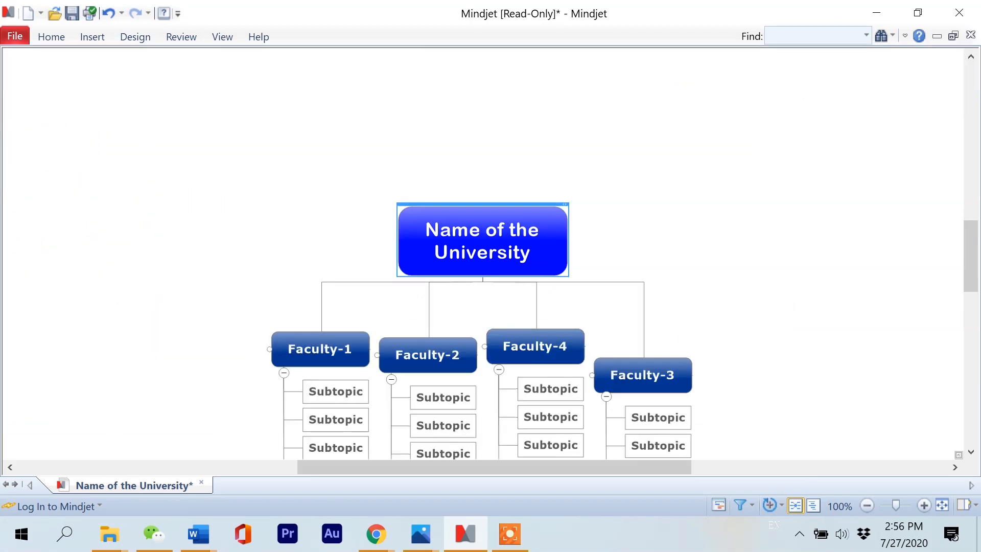
pyautogui.moveTo(969, 273); pyautogui.dragTo(970, 295)
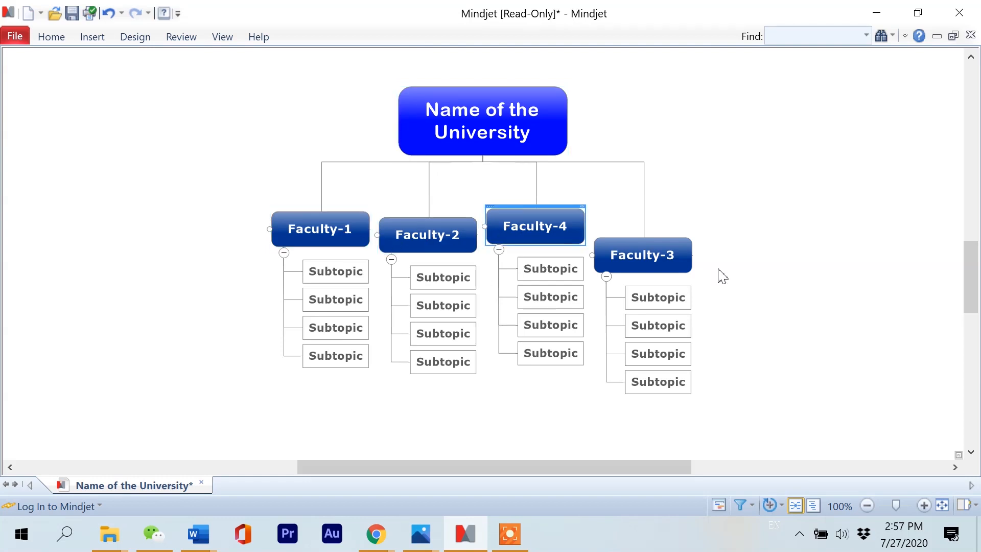
pyautogui.click(664, 263)
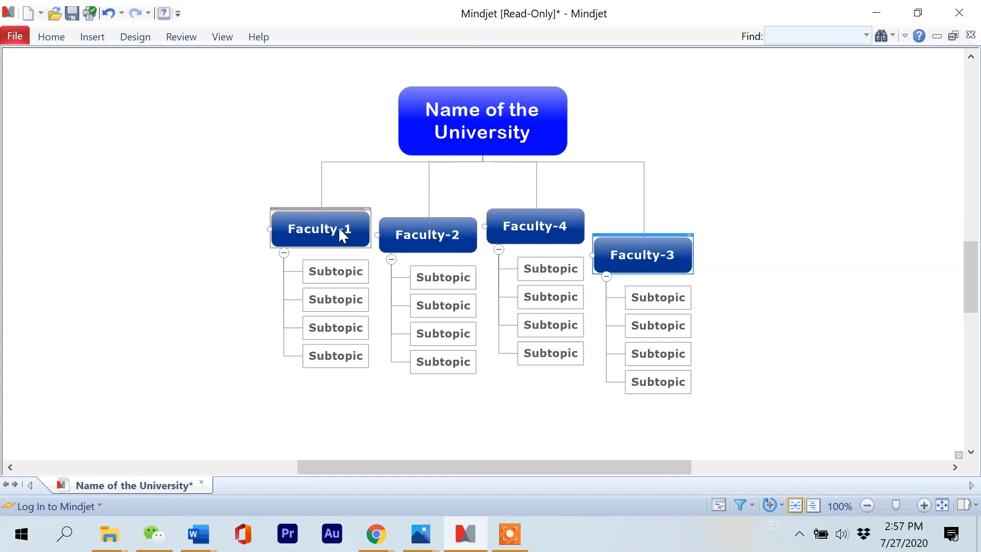
pyautogui.click(453, 136)
pyautogui.moveTo(432, 109); pyautogui.dragTo(533, 131)
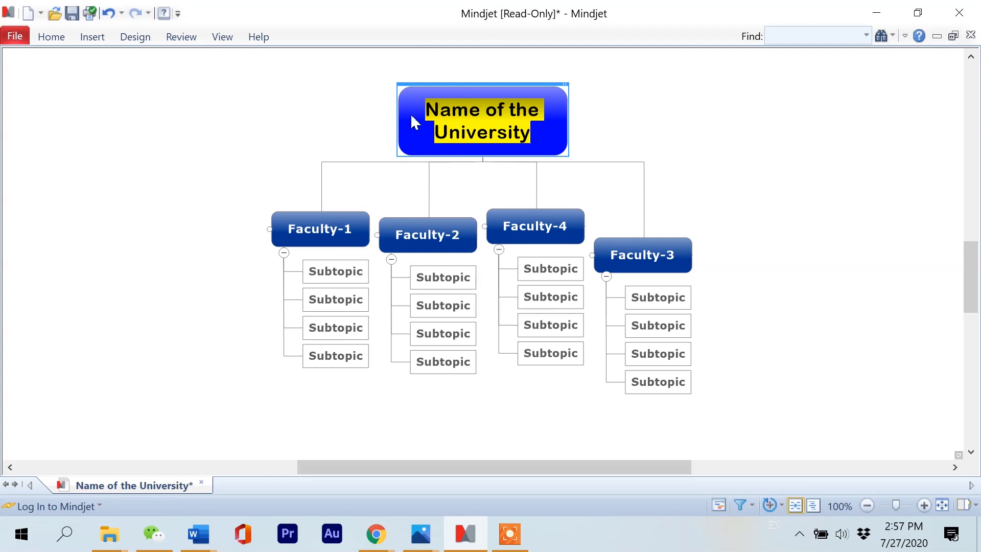
pyautogui.click(434, 113)
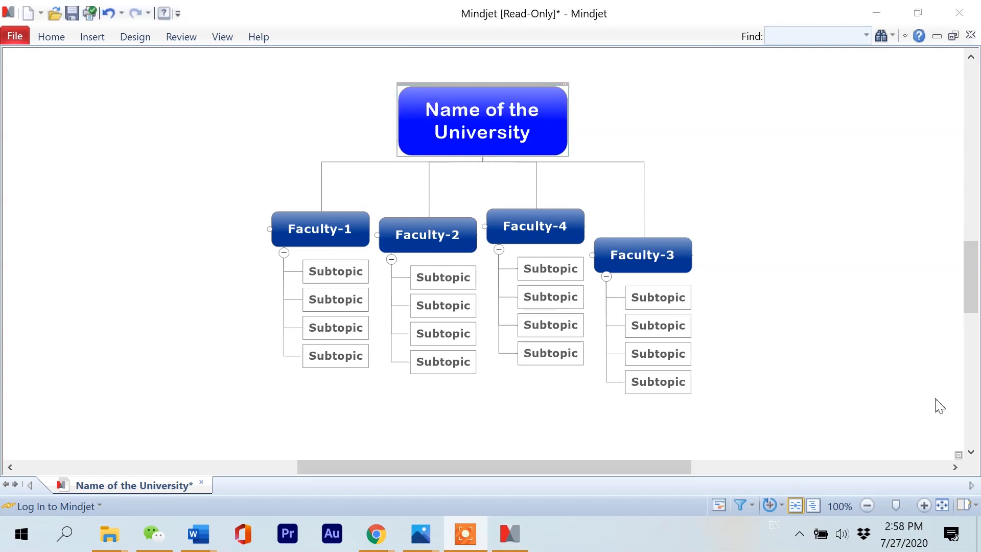
# - Add the portrait photo as an image to the central topic and shrink it to fit within the topic's width above the title
pyautogui.click(430, 109)
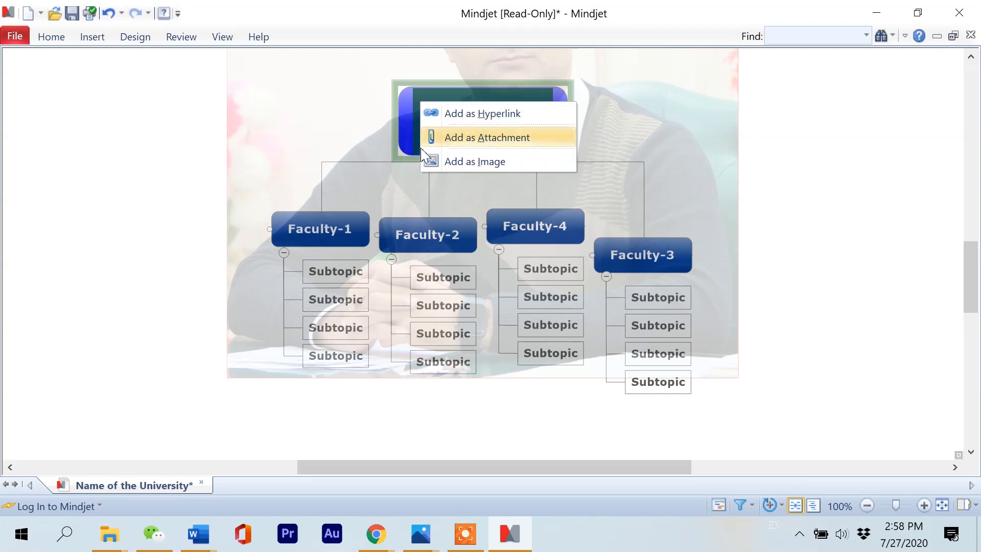
pyautogui.click(476, 163)
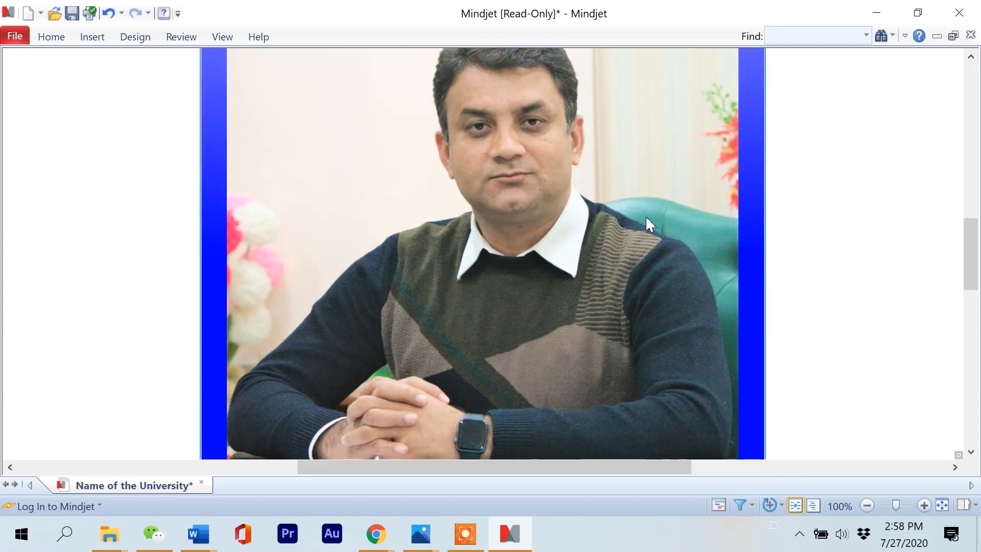
pyautogui.click(295, 110)
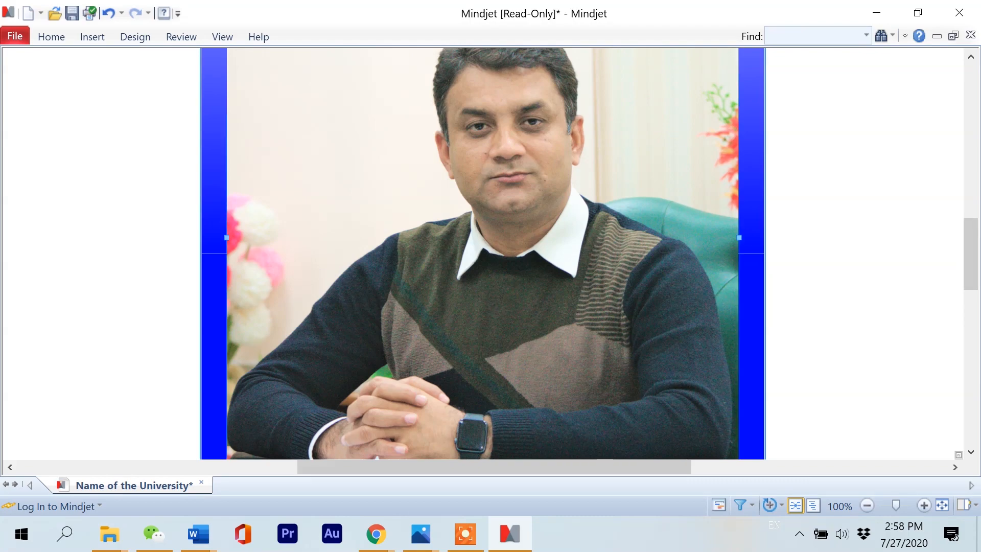
pyautogui.scroll(3, 923, 295)
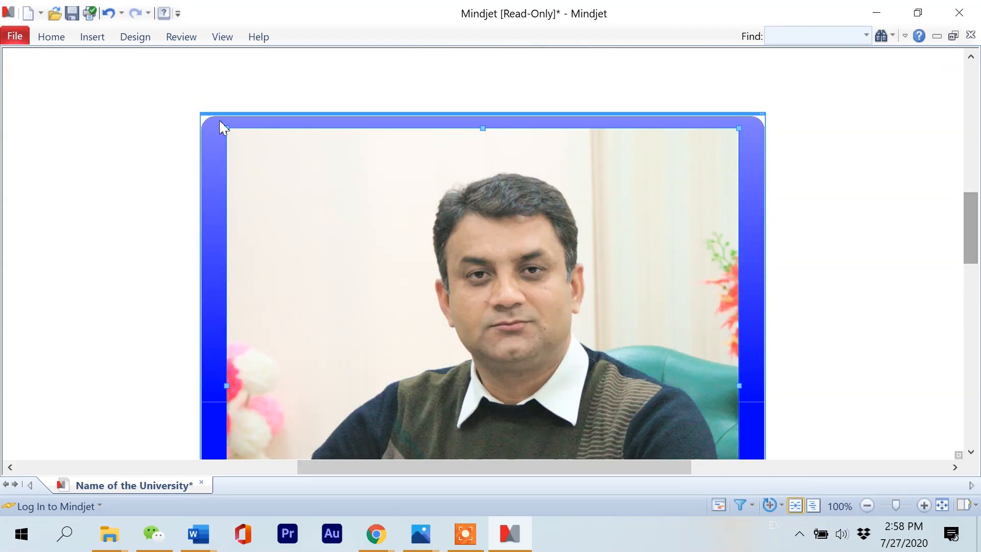
pyautogui.moveTo(228, 128); pyautogui.dragTo(599, 300)
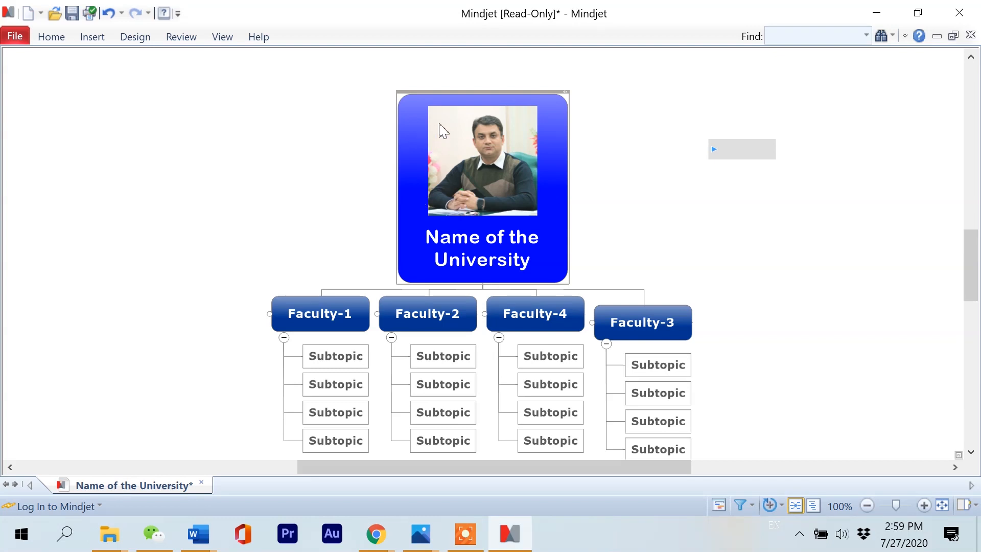
pyautogui.click(437, 123)
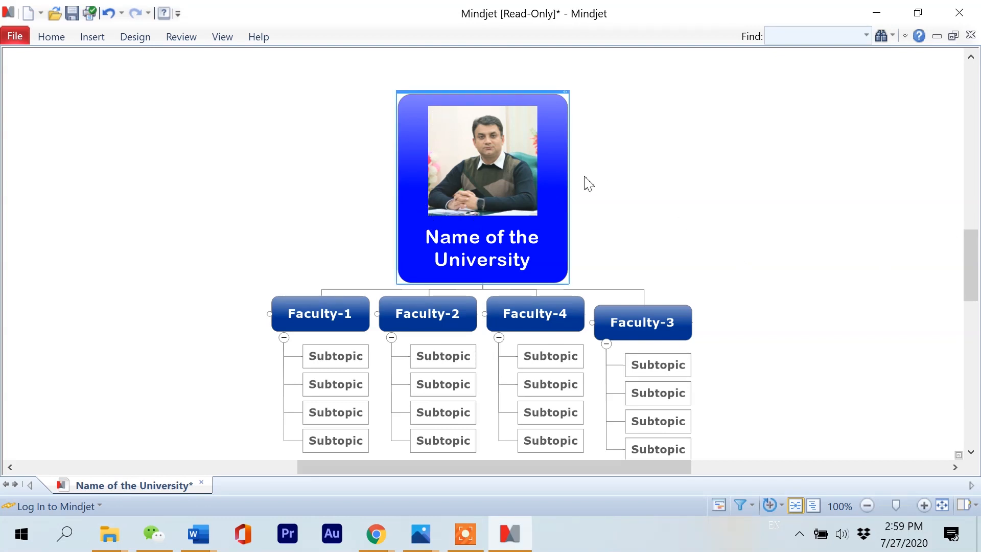
# - Save the map as a JPEG file named Mindjet (2) in the My Maps folder, replacing the existing file
pyautogui.moveTo(968, 267); pyautogui.dragTo(969, 267)
pyautogui.click(72, 24)
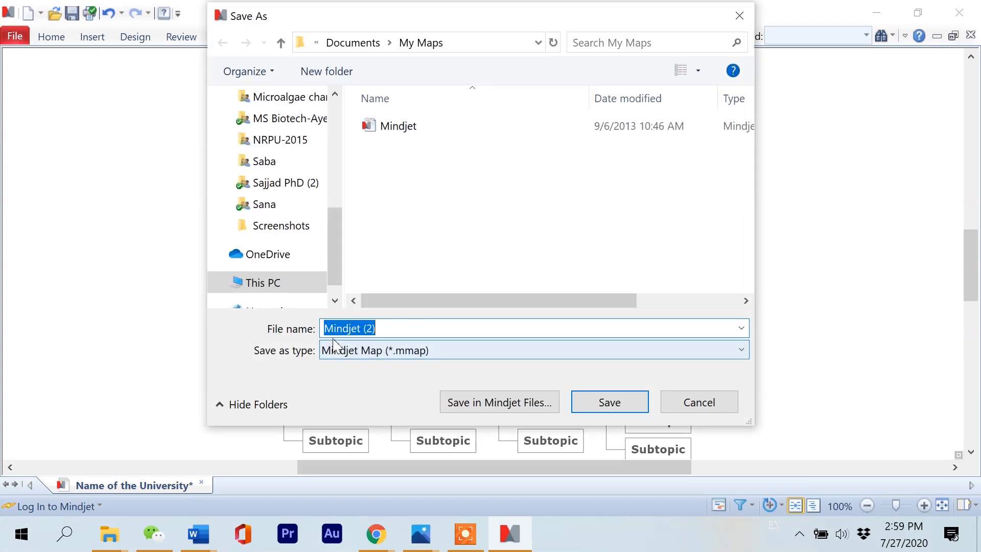
pyautogui.click(374, 358)
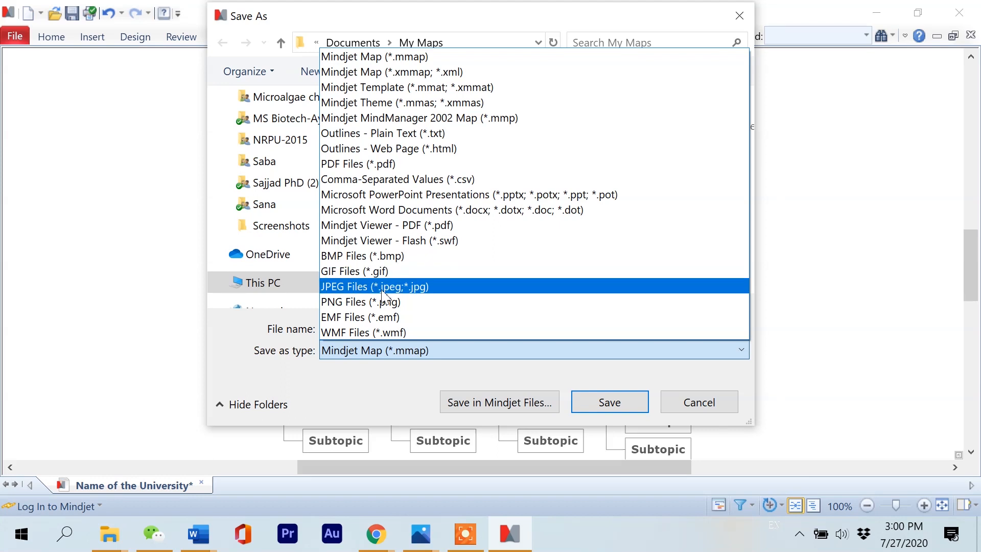
pyautogui.click(385, 289)
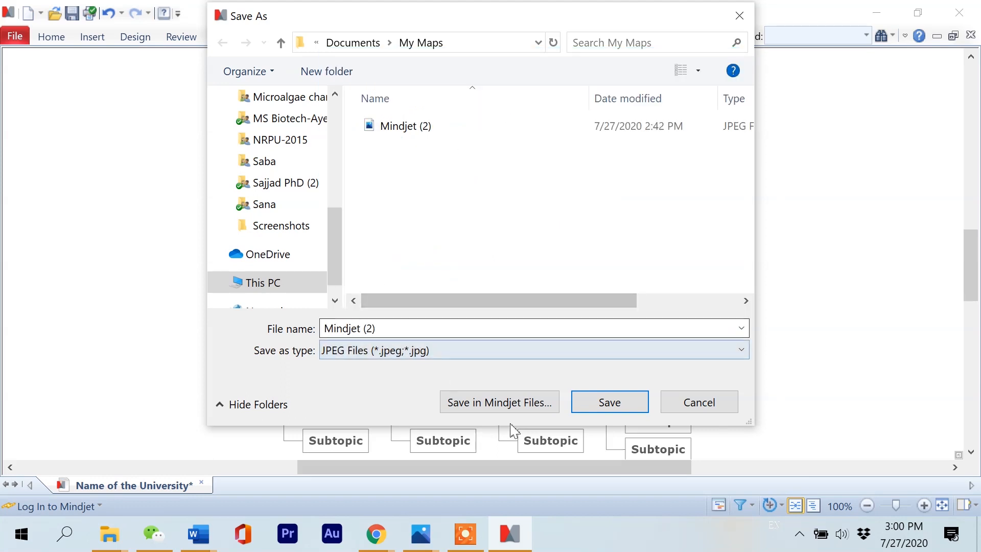
pyautogui.click(602, 406)
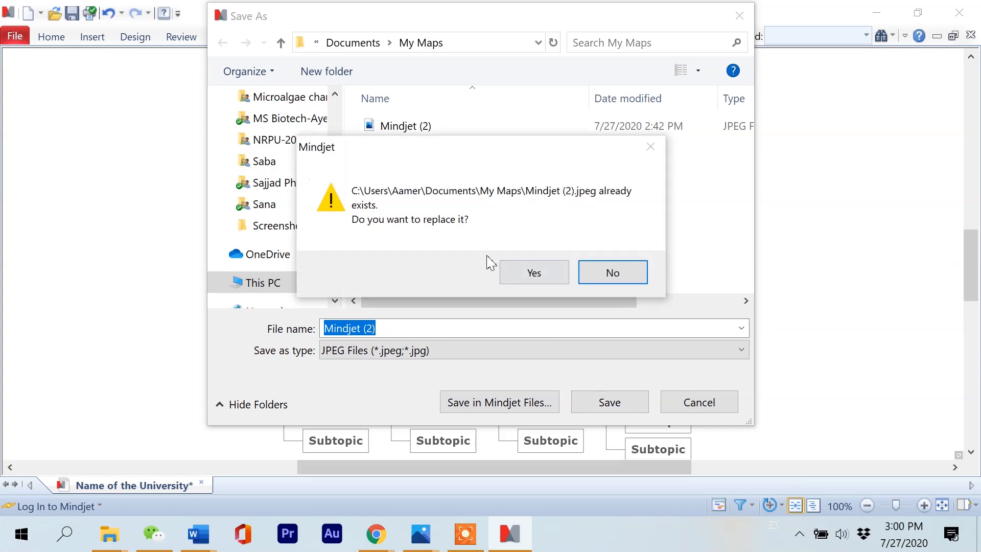
pyautogui.click(529, 270)
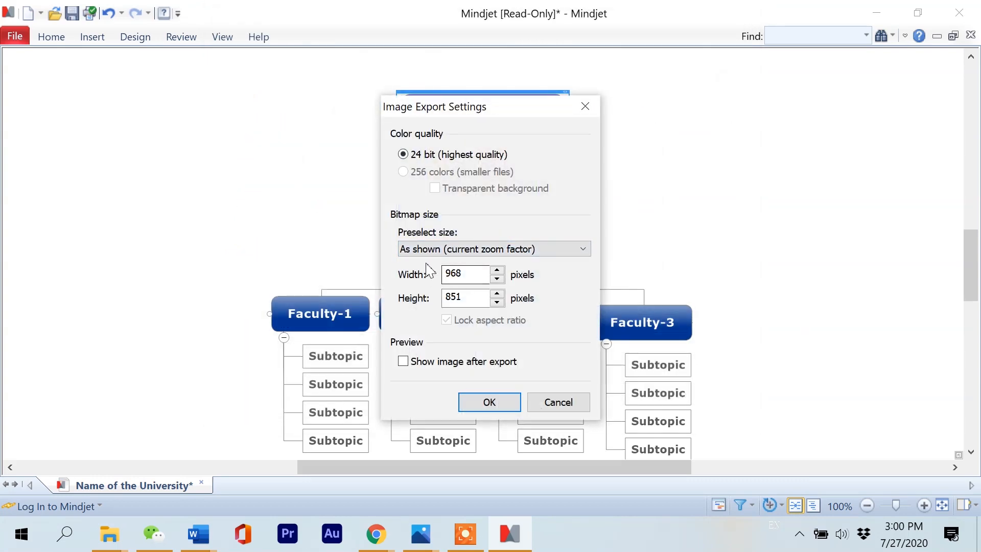
# - Set the image export width to 2000 pixels and export the map
pyautogui.moveTo(471, 273); pyautogui.dragTo(390, 280)
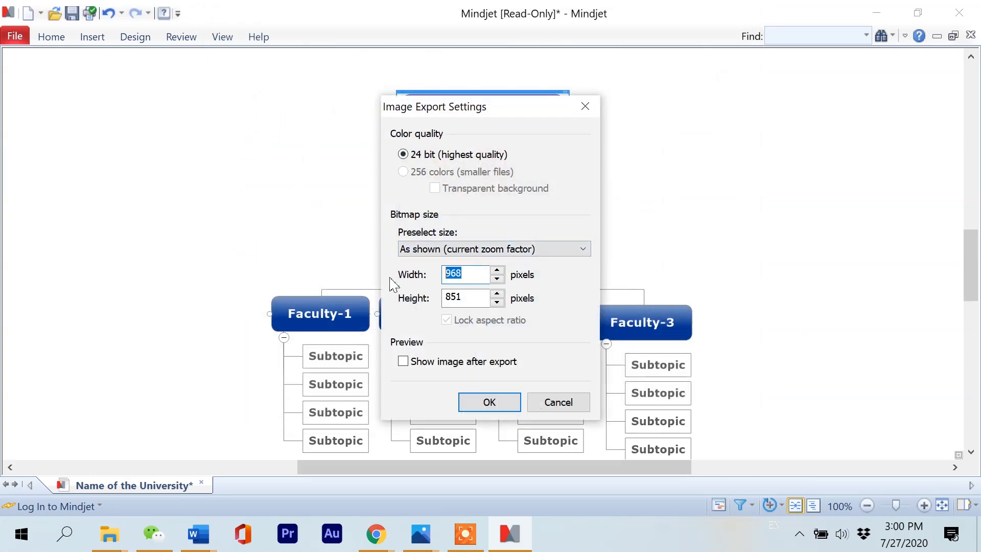
pyautogui.write('2000')
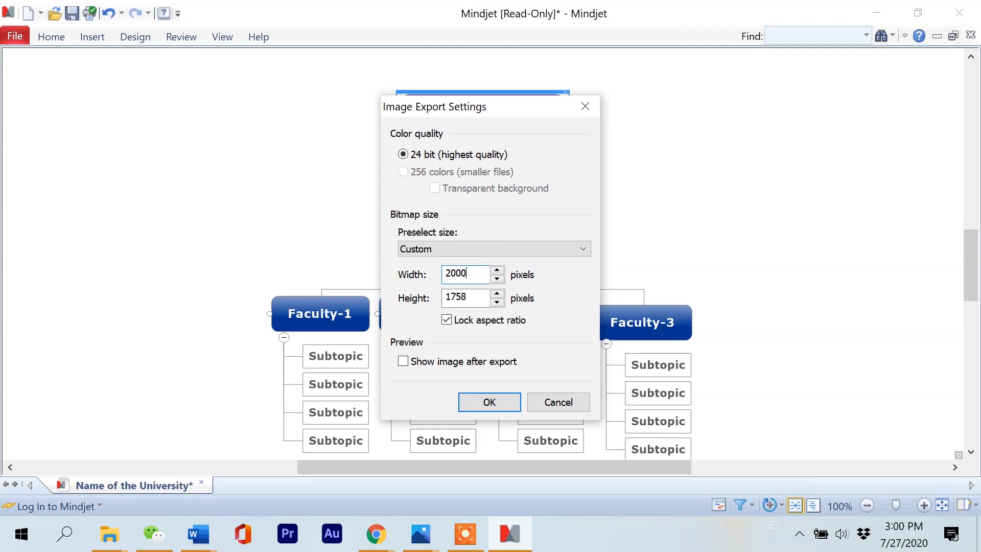
pyautogui.click(508, 403)
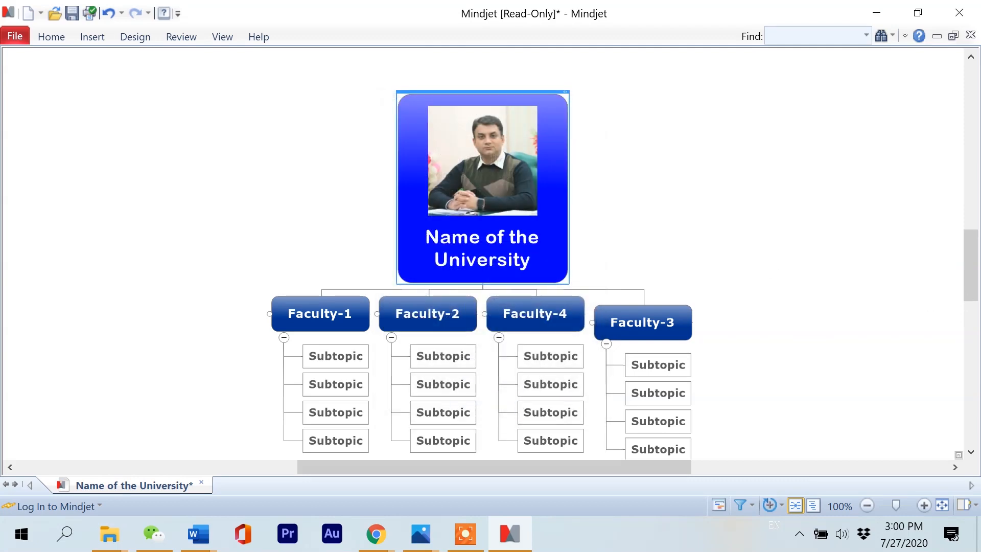
# - Switch to Photos and view the example mind maps in Figure 1.jpg and Figure 2.jpg
pyautogui.moveTo(970, 285)
pyautogui.mouseDown()
pyautogui.moveTo(963, 317)
pyautogui.moveTo(976, 286)
pyautogui.mouseUp()
pyautogui.click(500, 258)
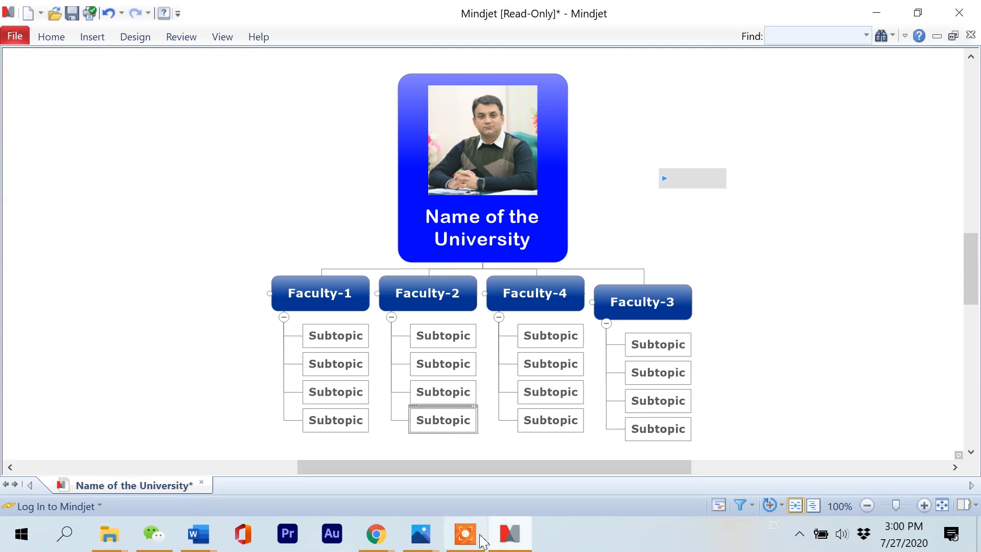
pyautogui.click(431, 543)
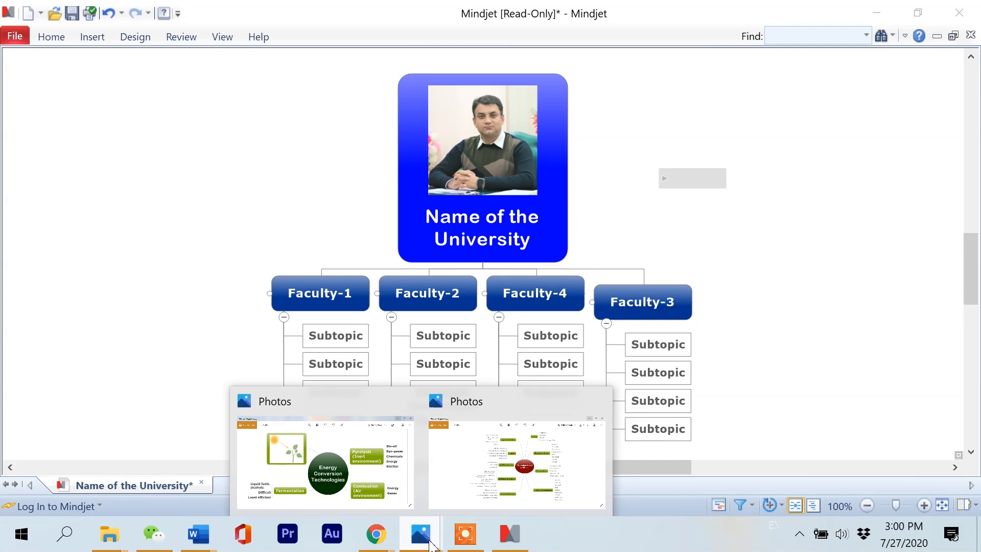
pyautogui.click(565, 492)
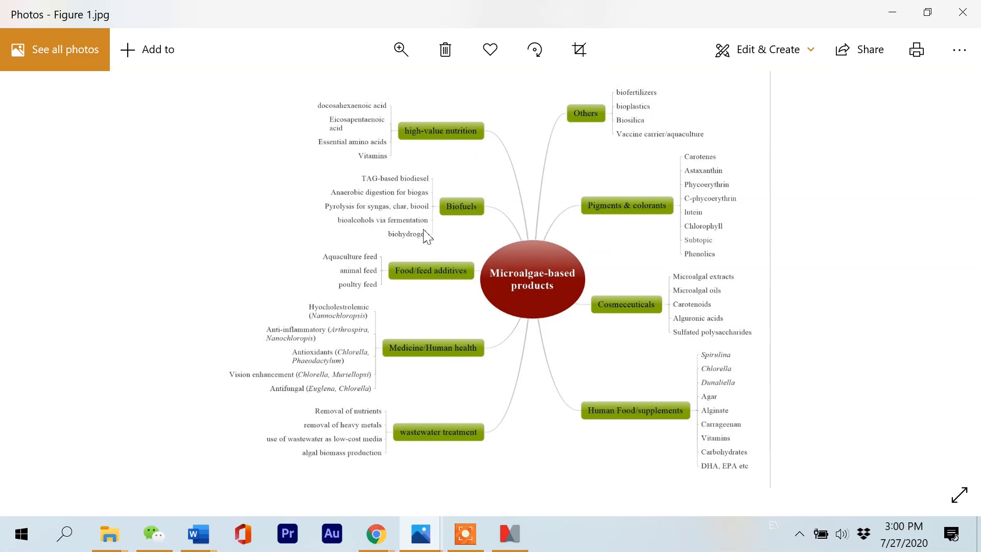
pyautogui.moveTo(412, 542)
pyautogui.click(329, 442)
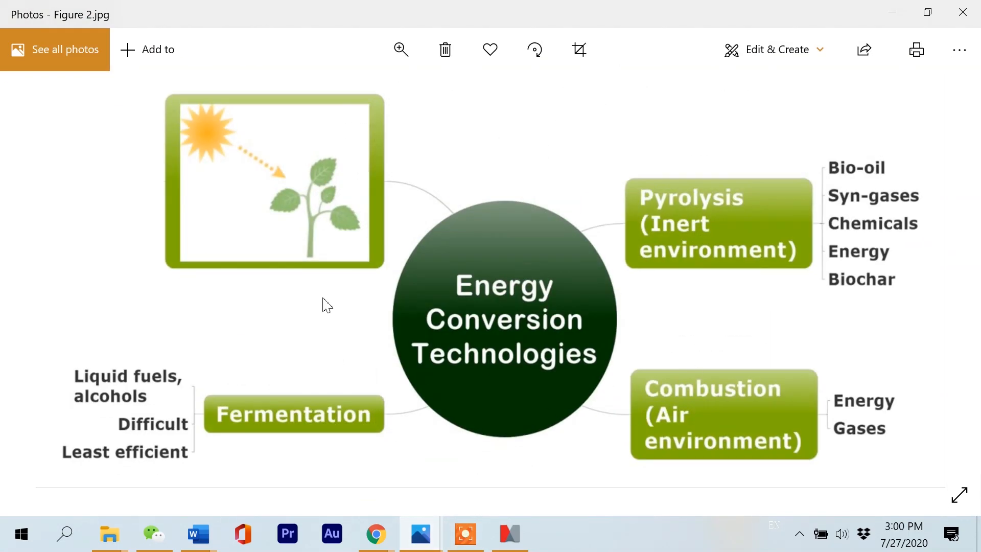